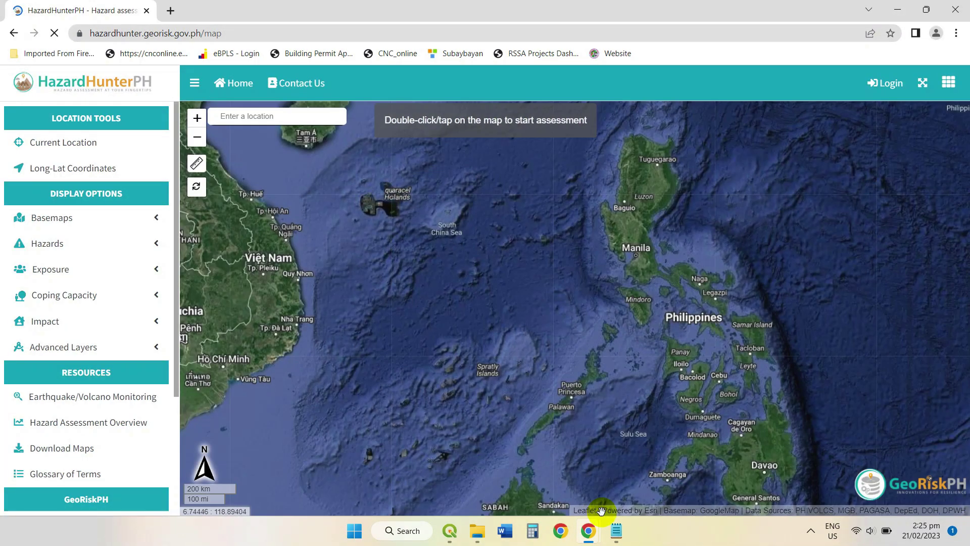
- Switch to the Notepad notes and review the third instruction, on the seismic liquefaction hazard
click(624, 537)
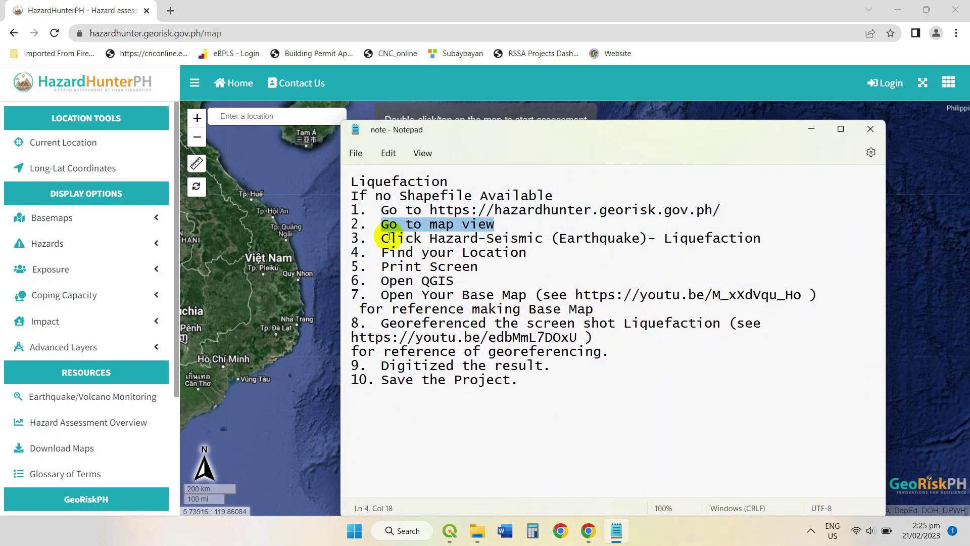
drag(382, 238, 769, 241)
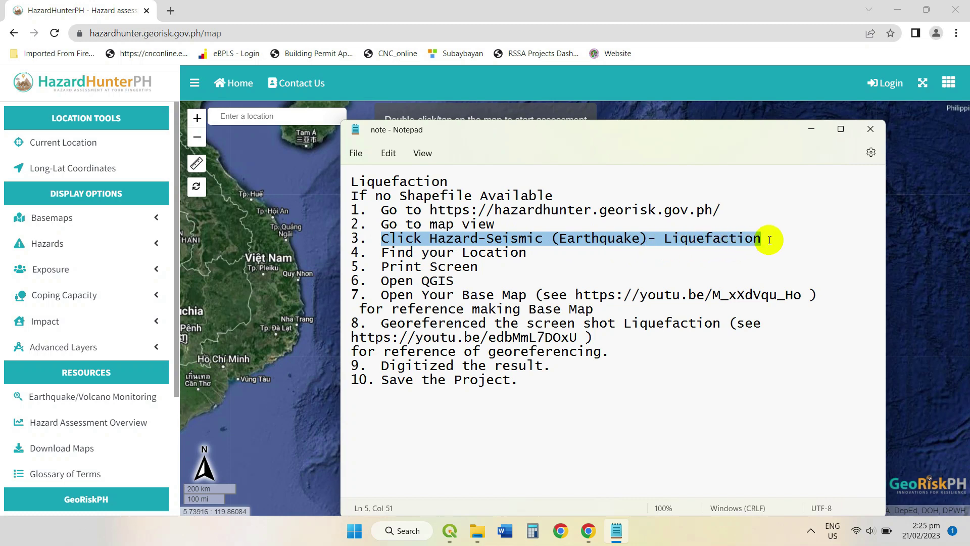
click(814, 129)
- Show the Liquefaction layer from the Seismic (Earthquake) hazards on the HazardHunterPH map
click(155, 244)
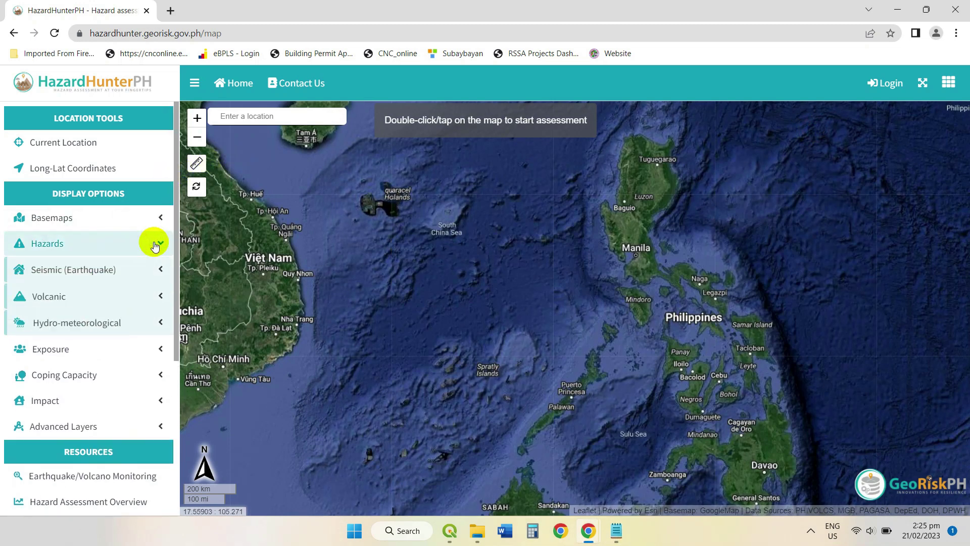
click(160, 271)
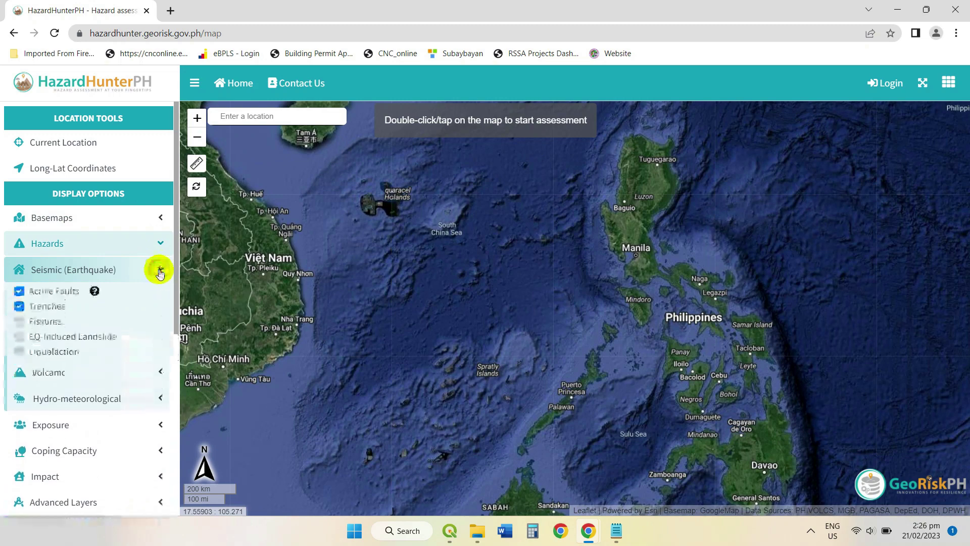
click(20, 352)
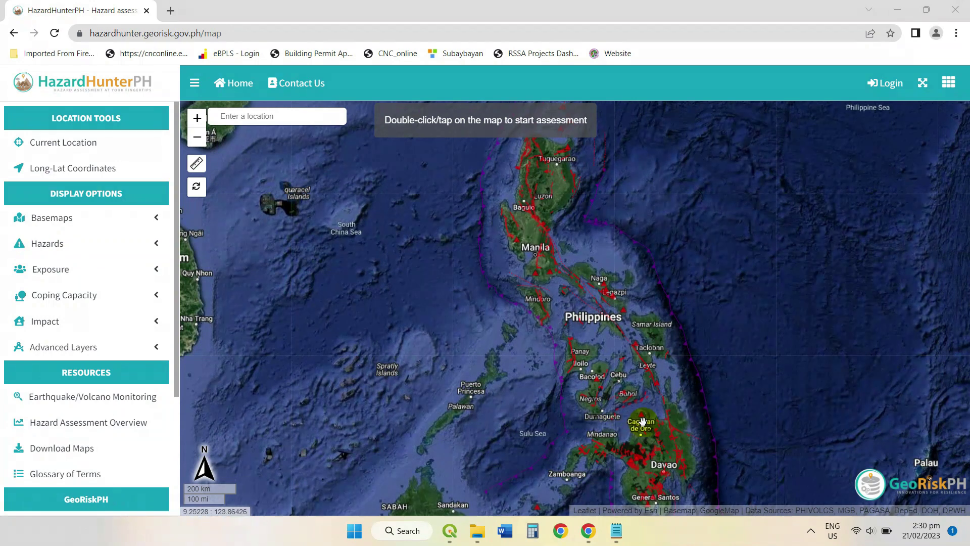
click(160, 246)
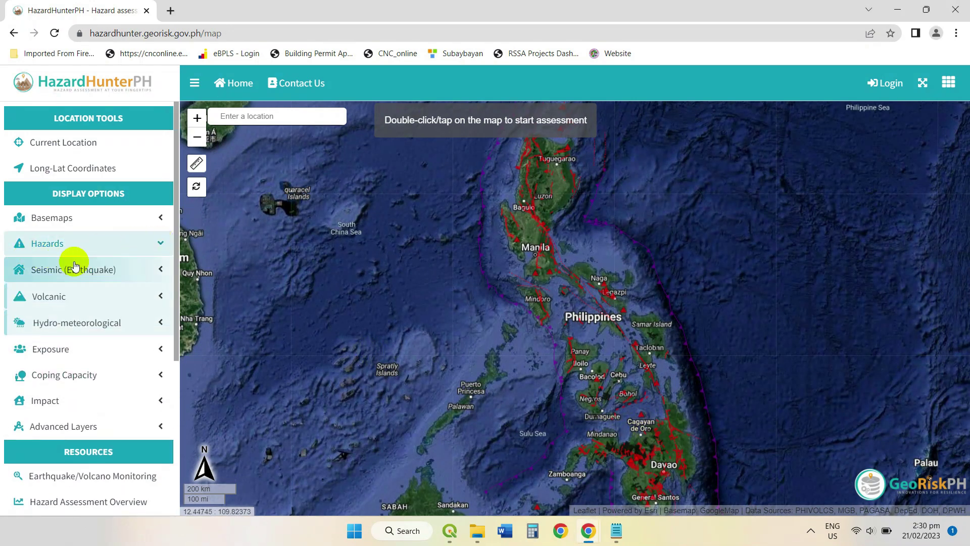
click(159, 270)
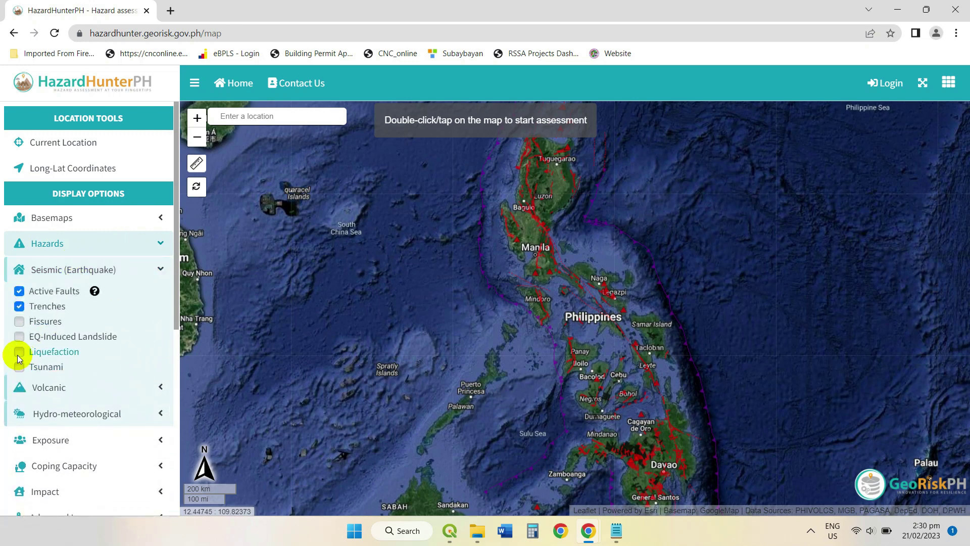
click(19, 352)
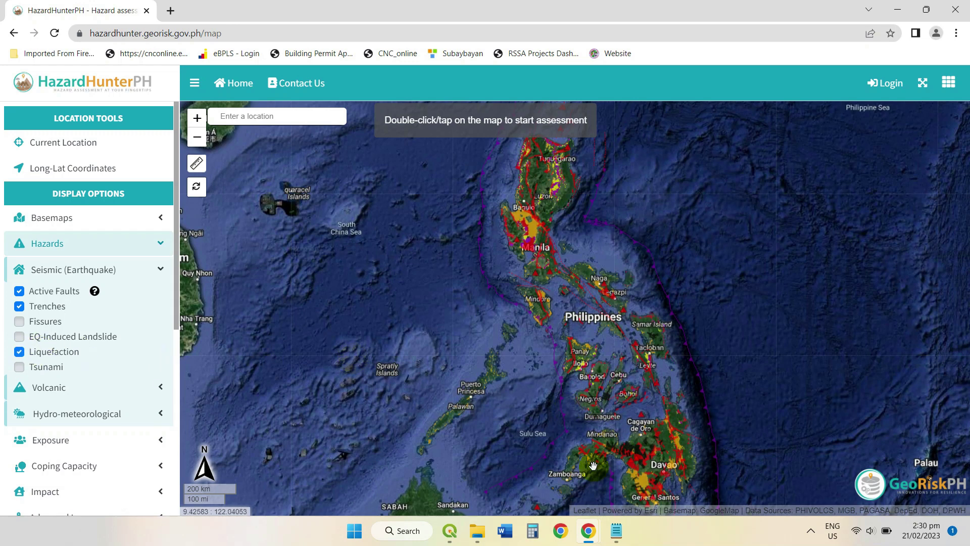
- Check the fourth instruction in the notes, and find Salay, Misamis Oriental, Philippines on the hazard map
click(610, 533)
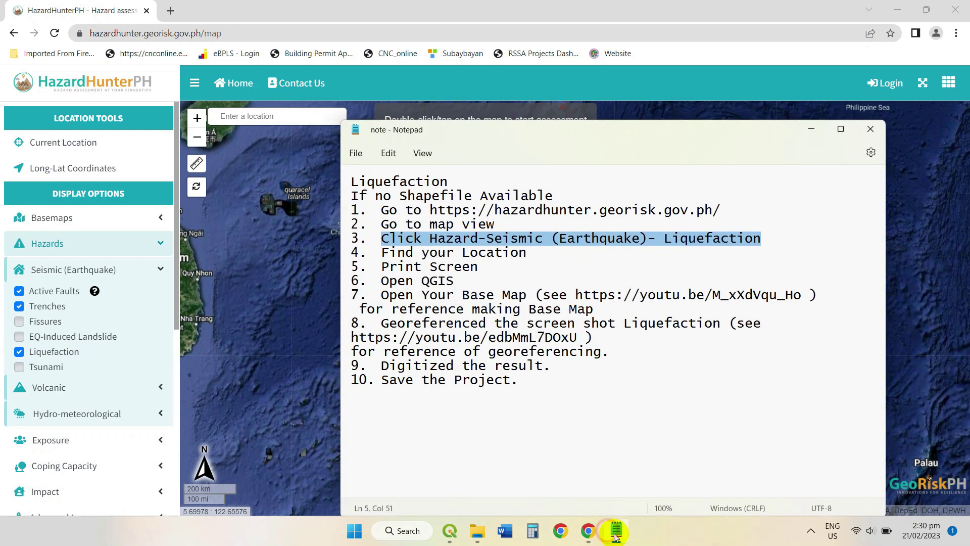
drag(379, 254, 525, 254)
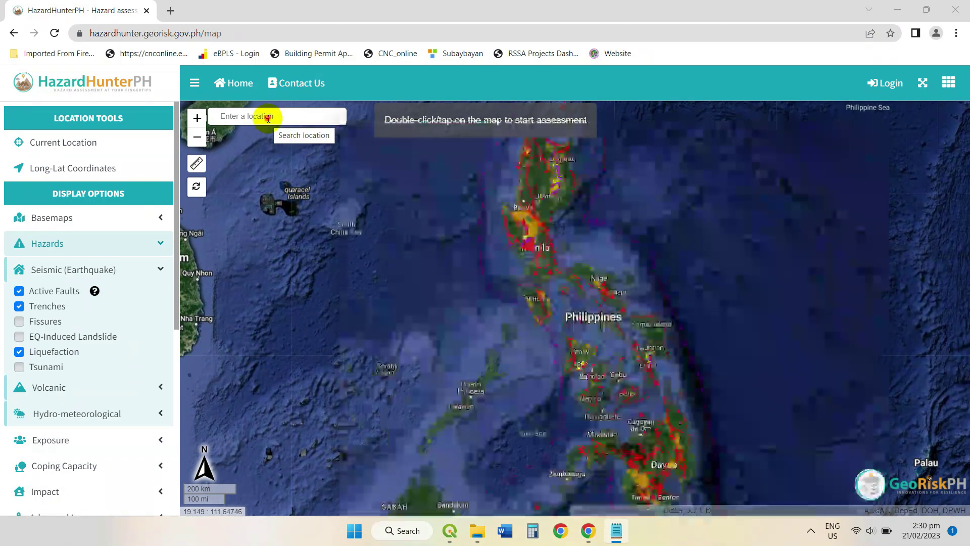
click(267, 115)
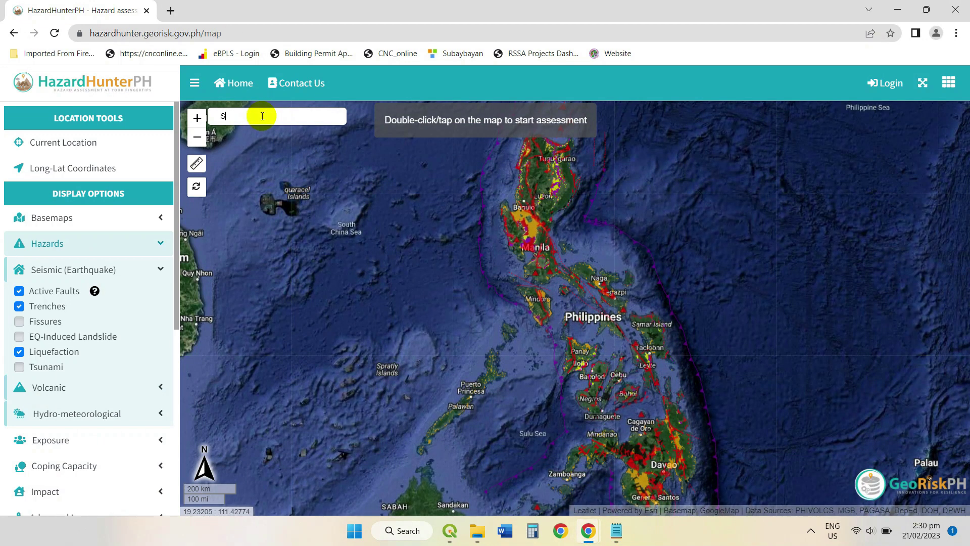
text(Salay)
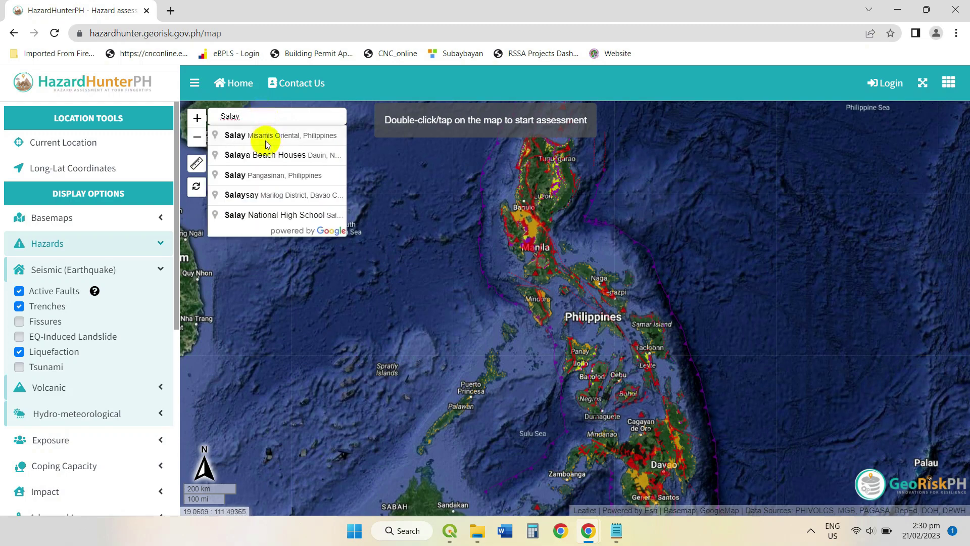
click(268, 136)
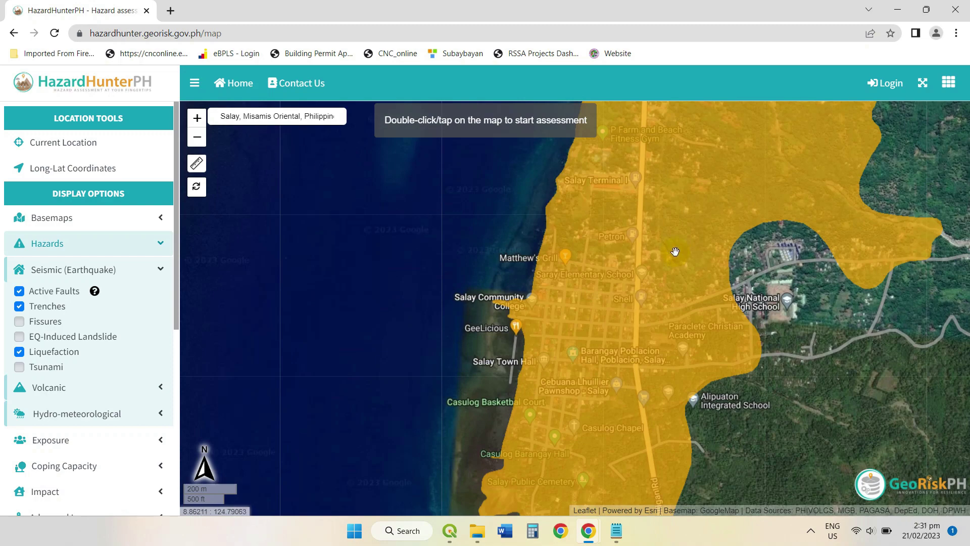
scroll(675, 251, down, 2)
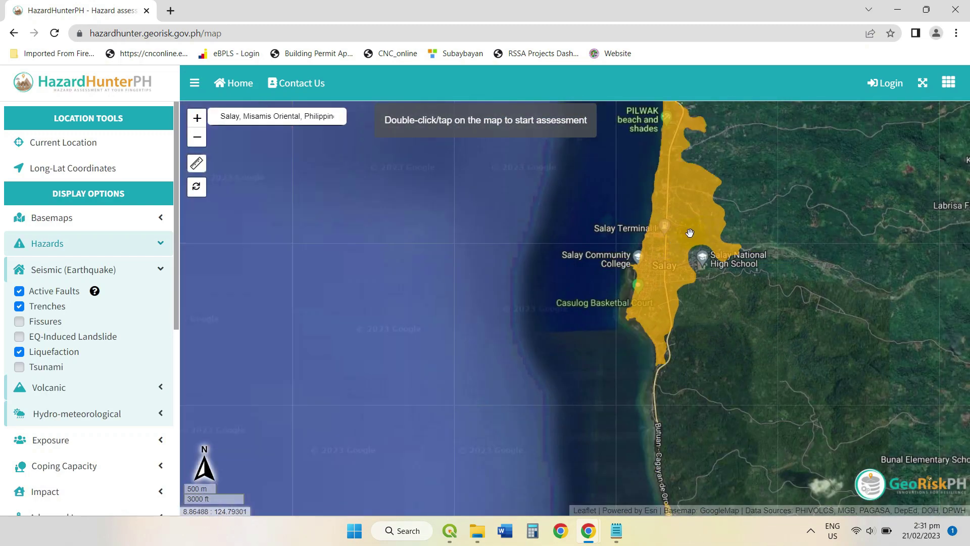
drag(690, 233, 596, 363)
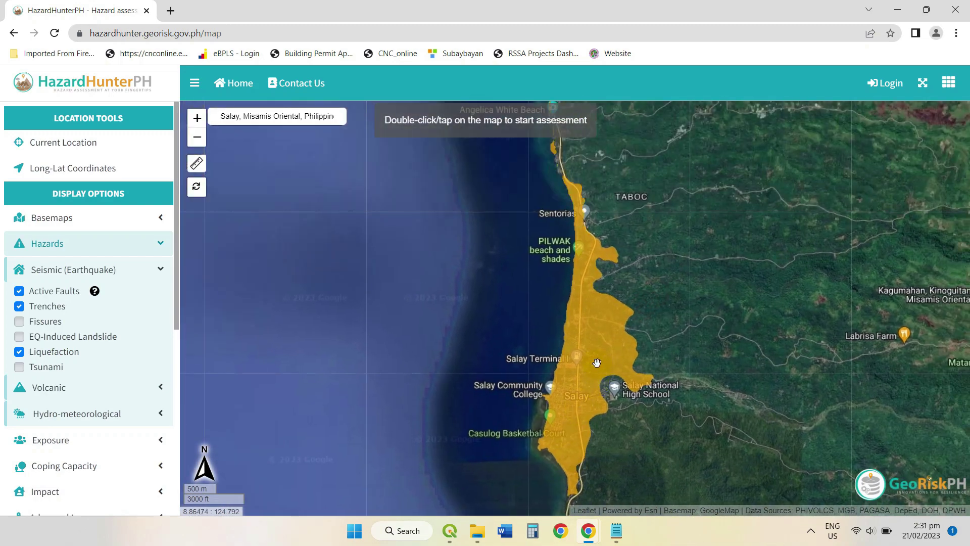
scroll(597, 360, down, 1)
drag(598, 342, 534, 313)
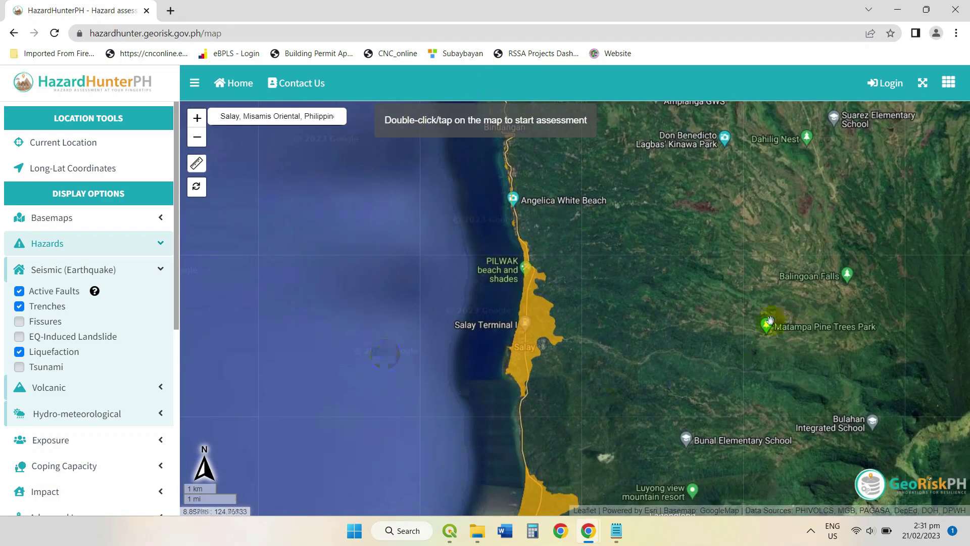
- Review the Print Screen instruction in the notes and view the saved srnhot screenshot in File Explorer's Liquefaction folder
click(617, 530)
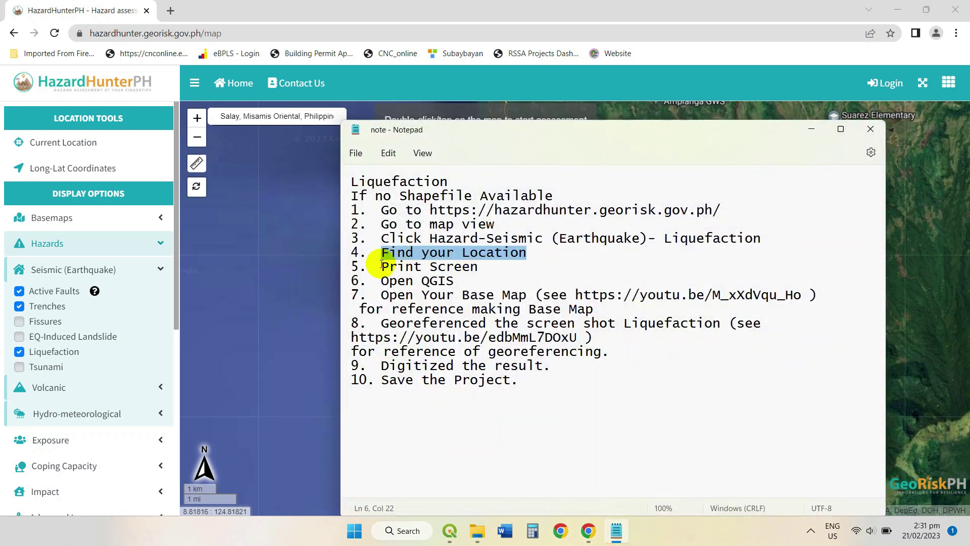
drag(382, 263, 484, 263)
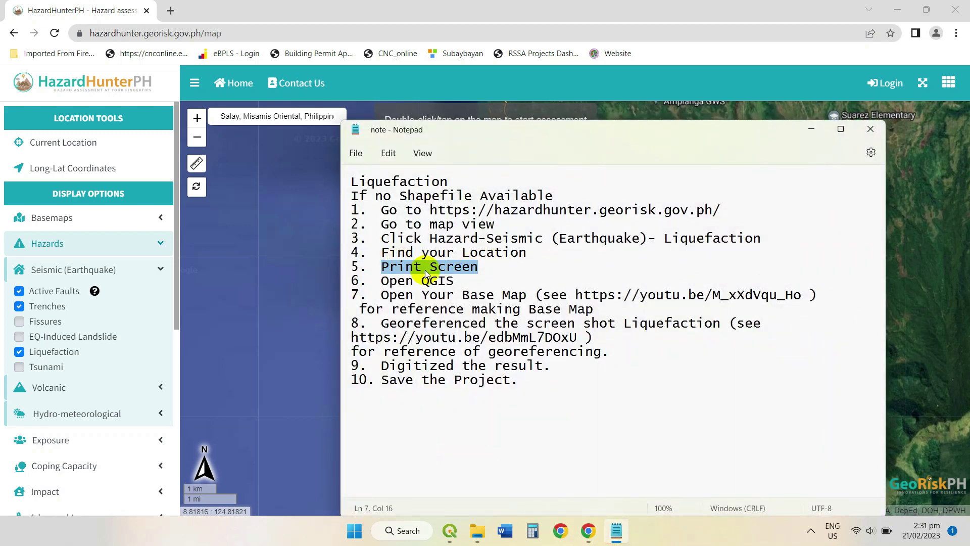
click(476, 531)
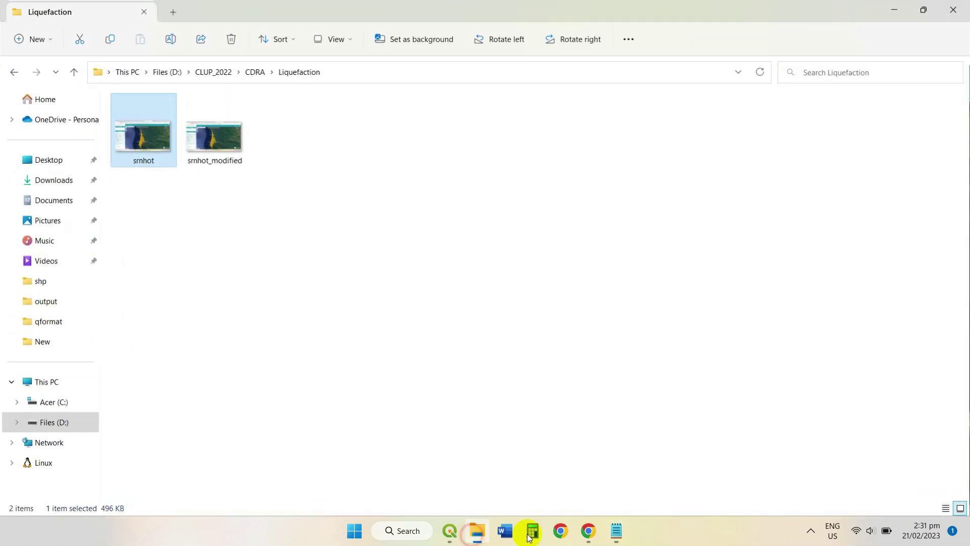
click(146, 145)
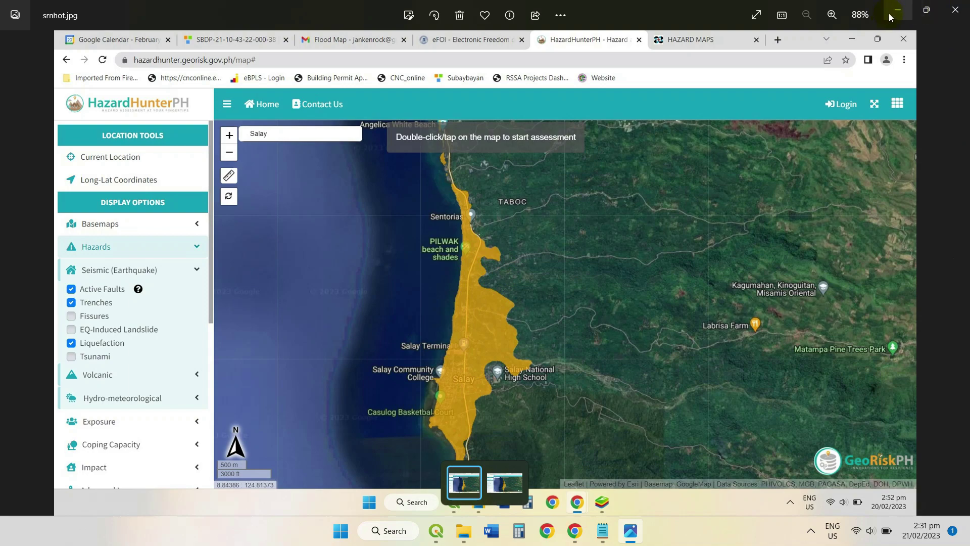
click(960, 15)
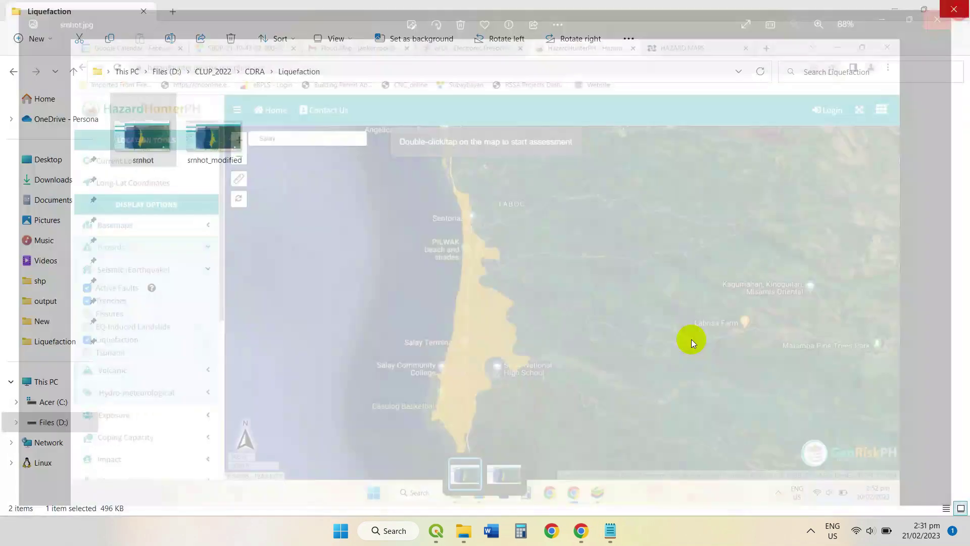
- Check the sixth instruction in the Notepad notes and switch to QGIS
click(616, 533)
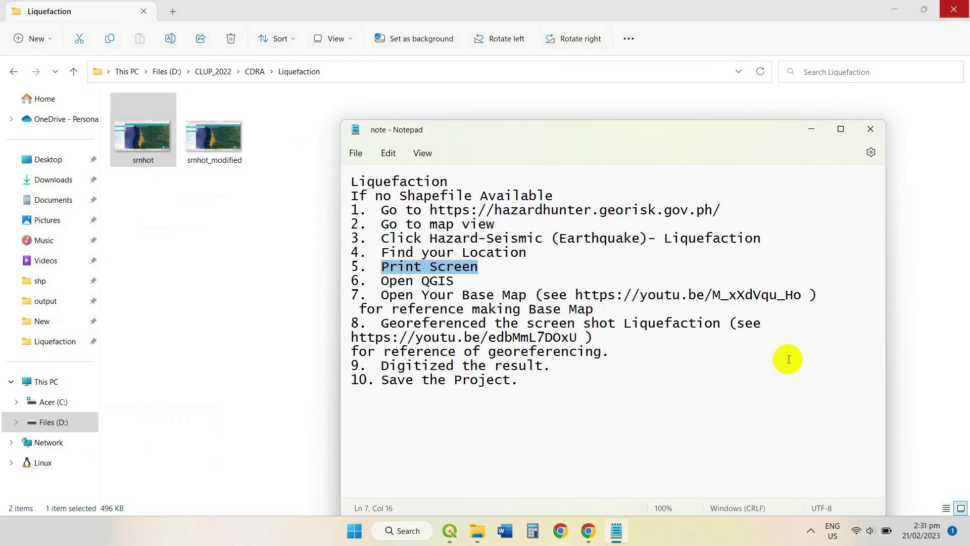
drag(379, 278, 454, 279)
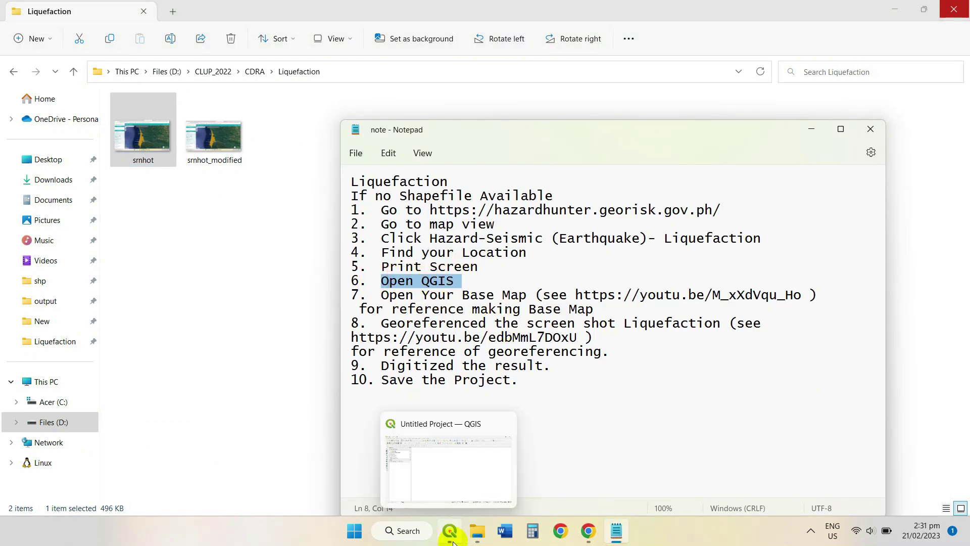
click(449, 529)
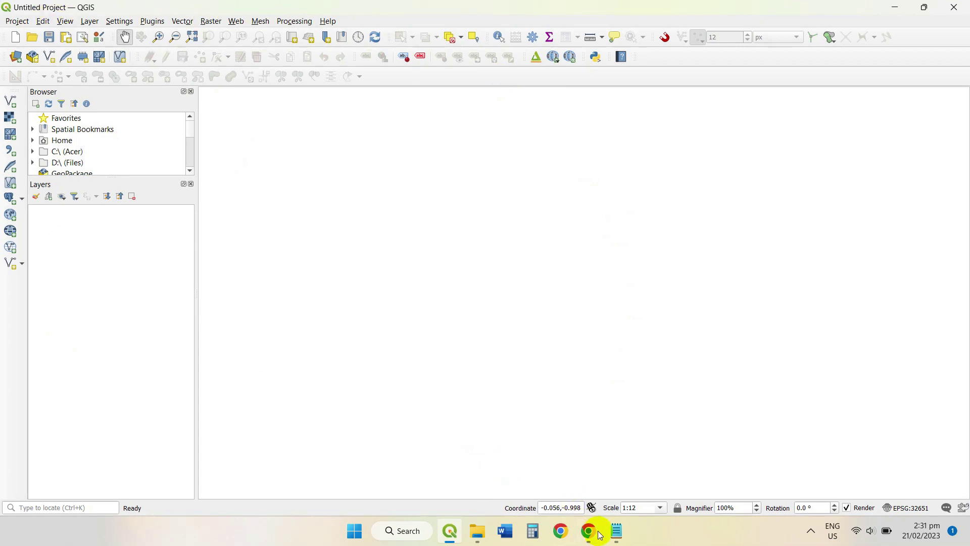
- Review the base map instruction in the notes and open the base project from the qformat folder in QGIS
click(618, 538)
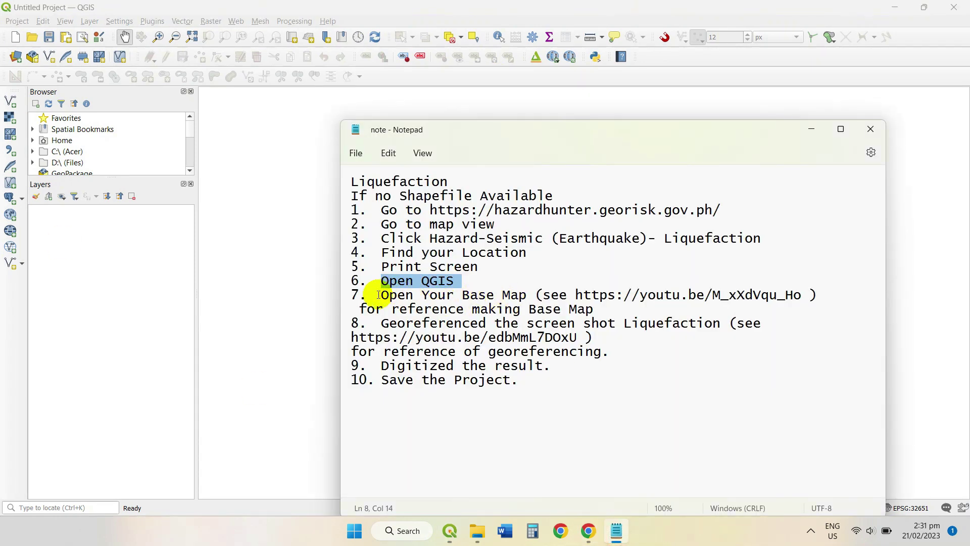
drag(380, 295, 793, 295)
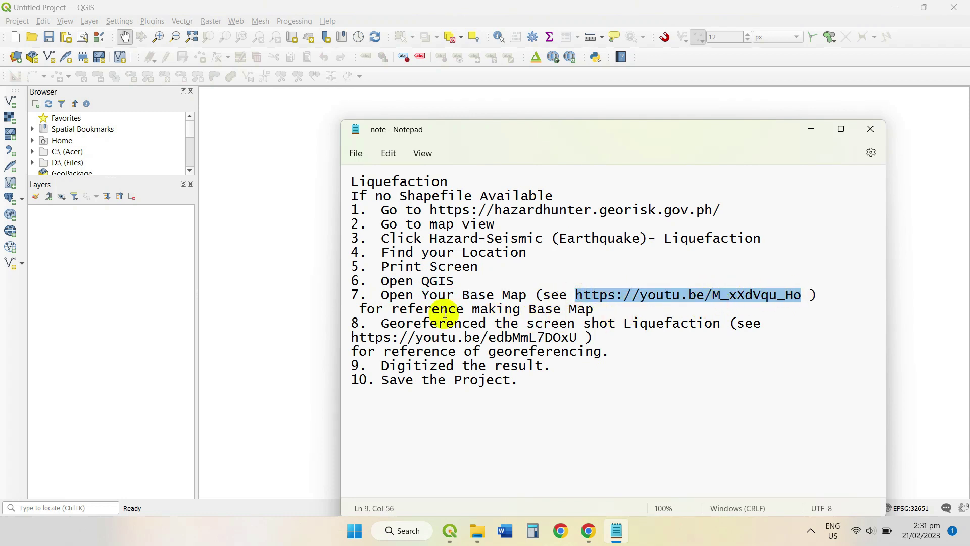
drag(363, 309, 592, 308)
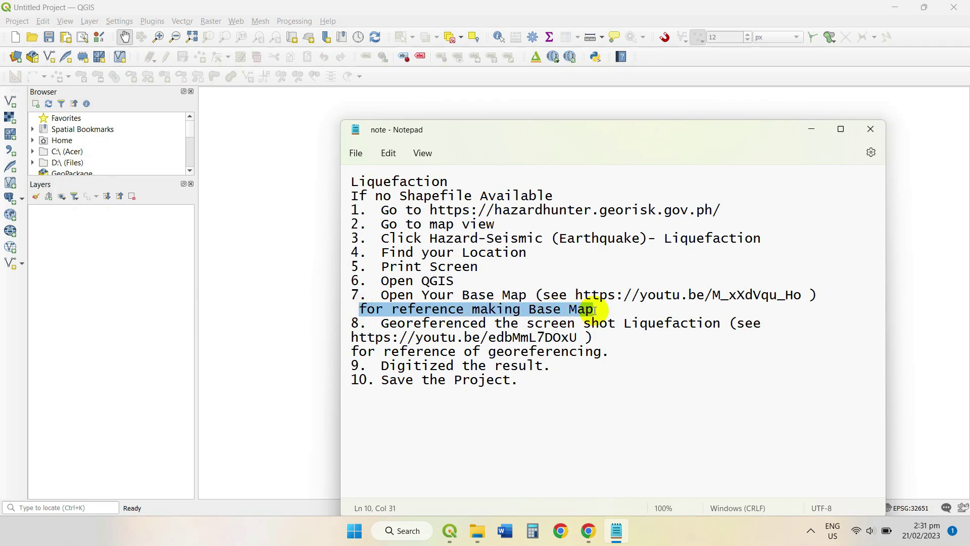
click(34, 39)
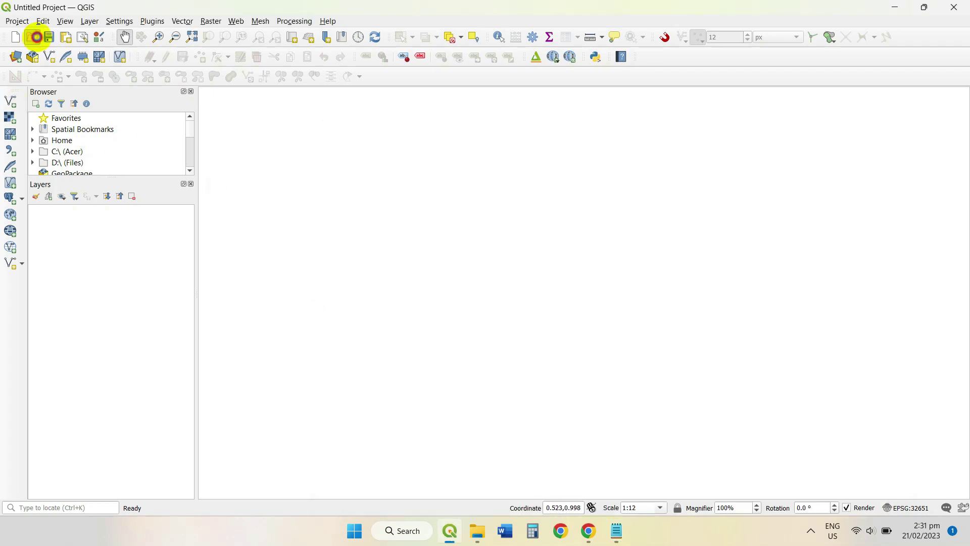
click(135, 114)
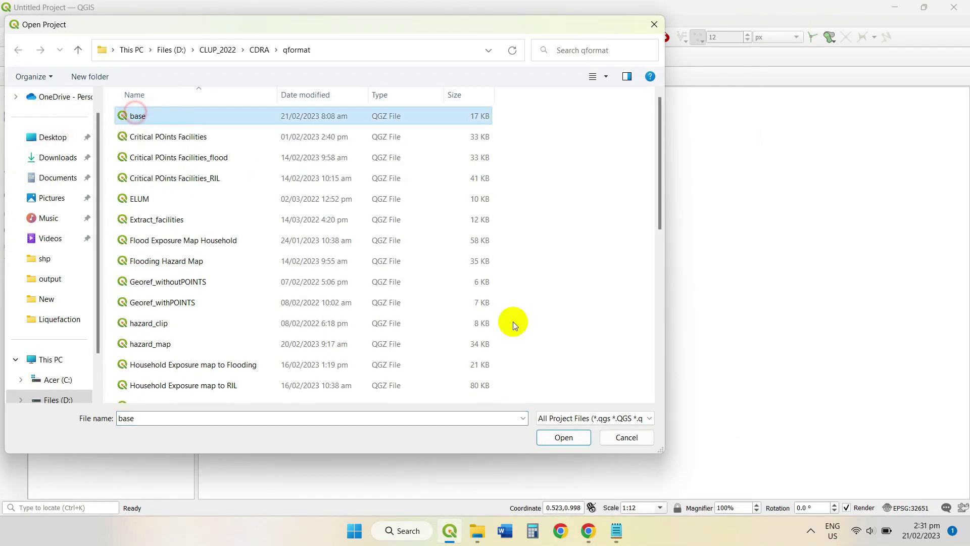
click(567, 438)
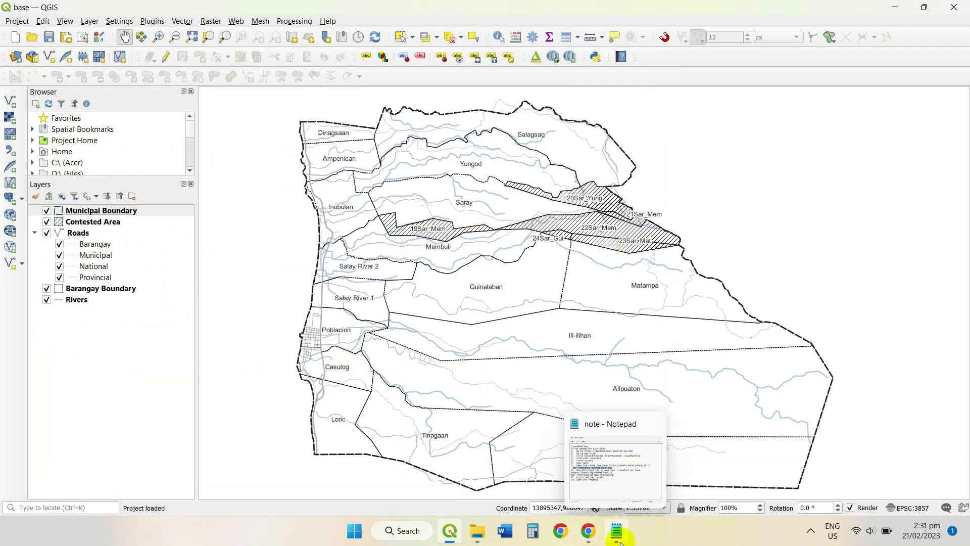
- Review the remaining Notepad instructions on georeferencing the liquefaction screenshot, digitizing the result and saving the project
click(621, 542)
click(383, 322)
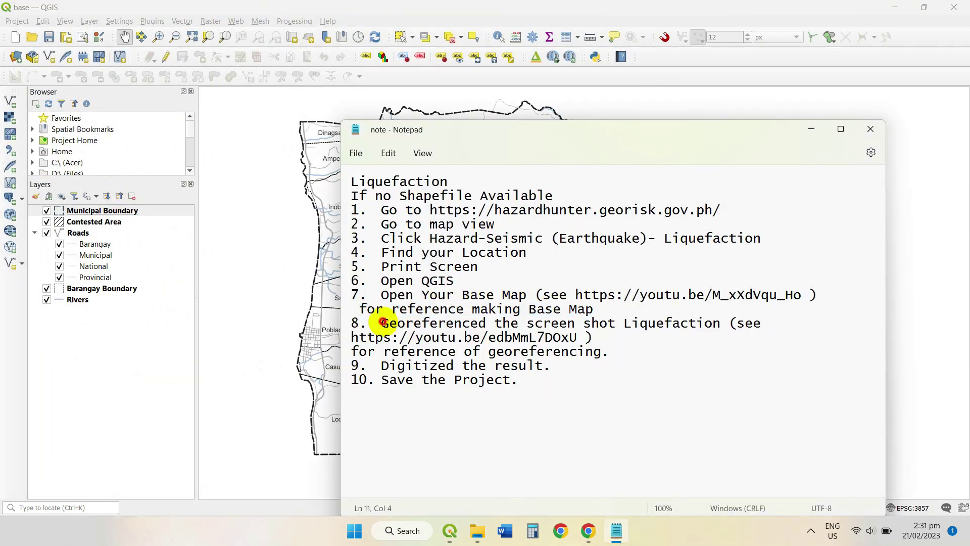
drag(400, 322, 595, 337)
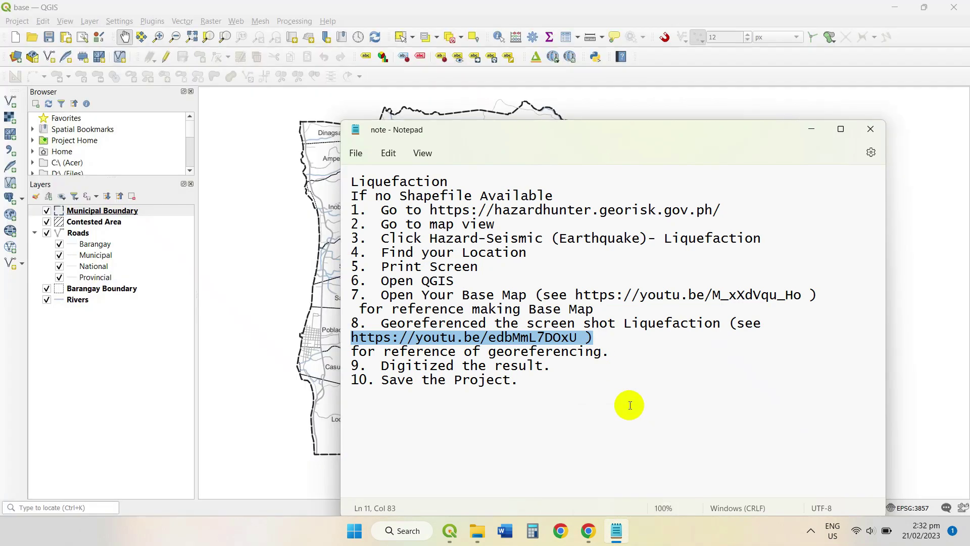
drag(357, 353, 574, 380)
click(552, 407)
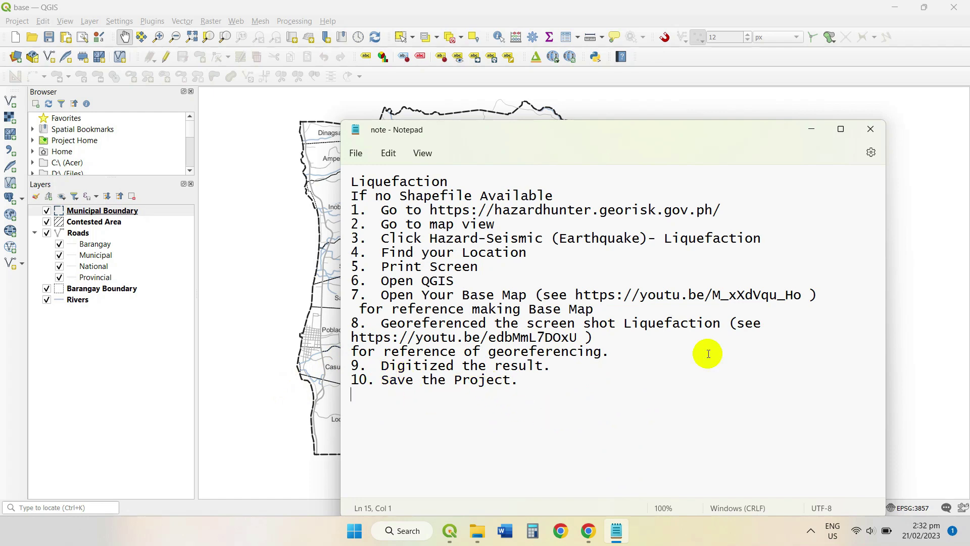
click(804, 127)
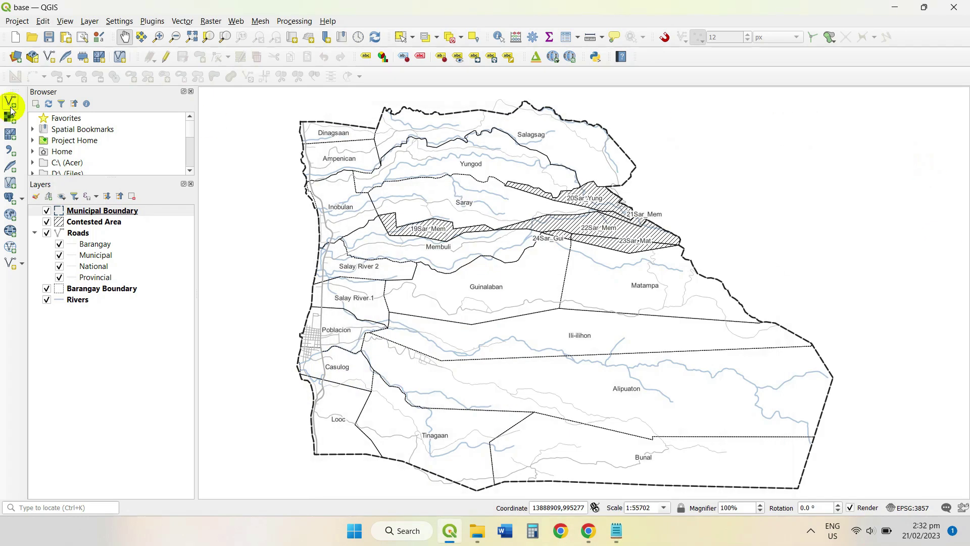
- Add the georeferenced raster srnhot_modified.tif from the CDRA Liquefaction folder to the project
click(11, 117)
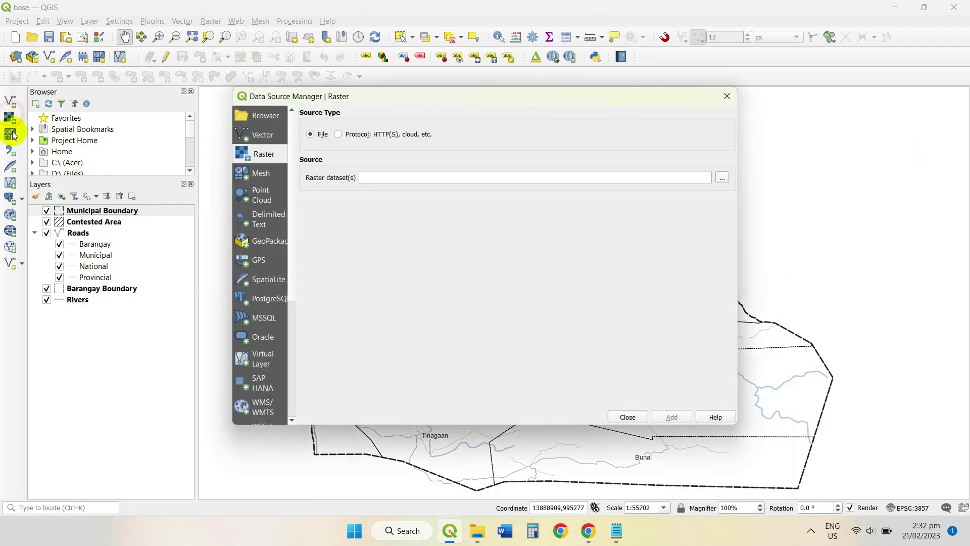
click(722, 178)
click(447, 192)
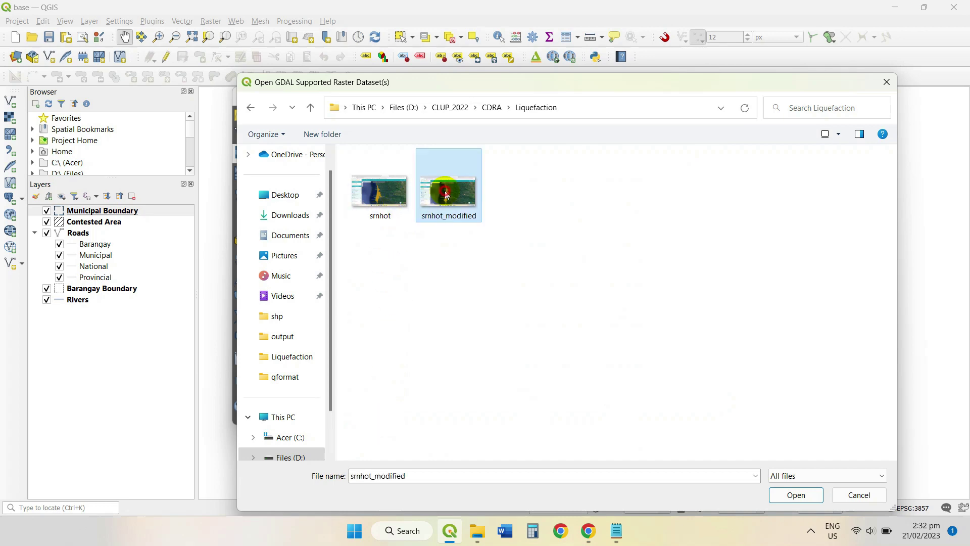
click(797, 496)
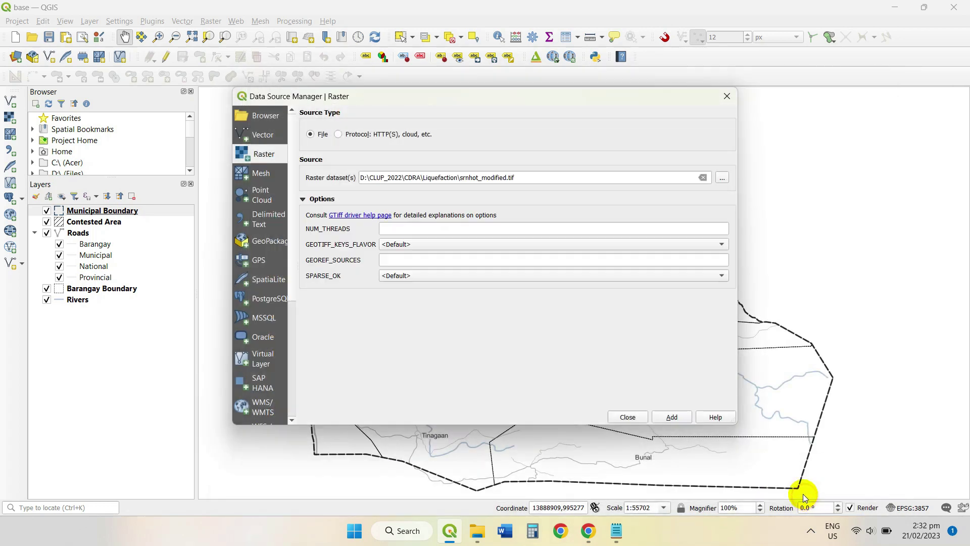
click(671, 417)
click(628, 417)
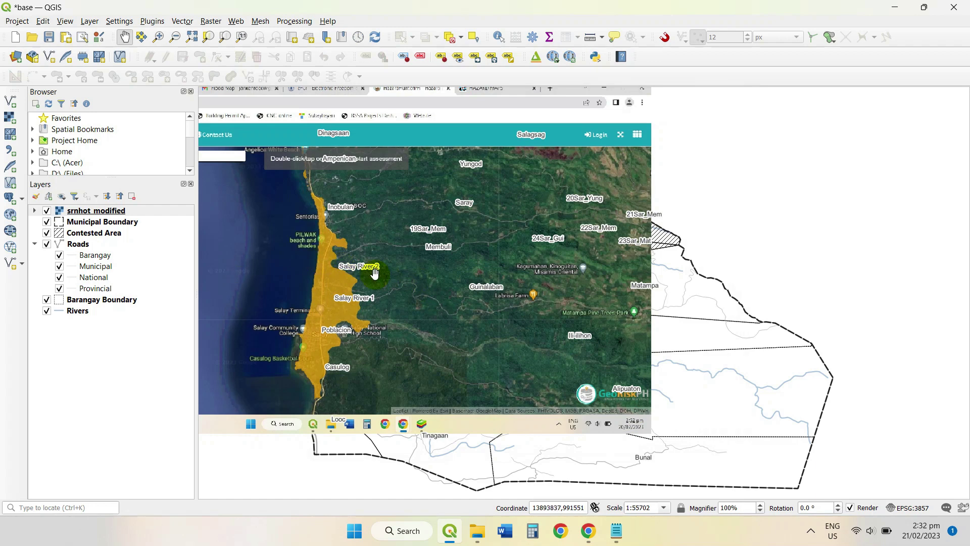
- Set the srnhot_modified layer's global opacity to 44.2% so the base map shows through the screenshot
drag(374, 273, 532, 279)
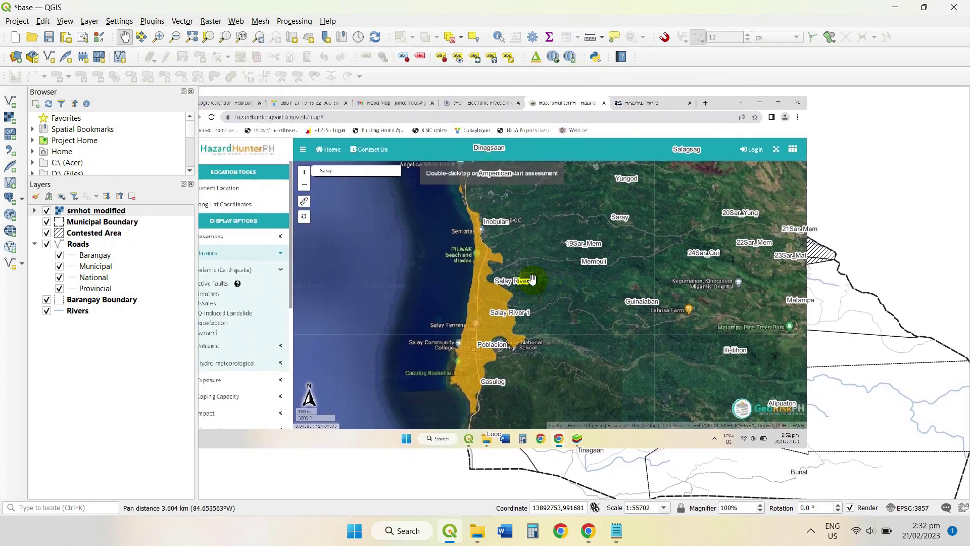
drag(390, 225, 455, 238)
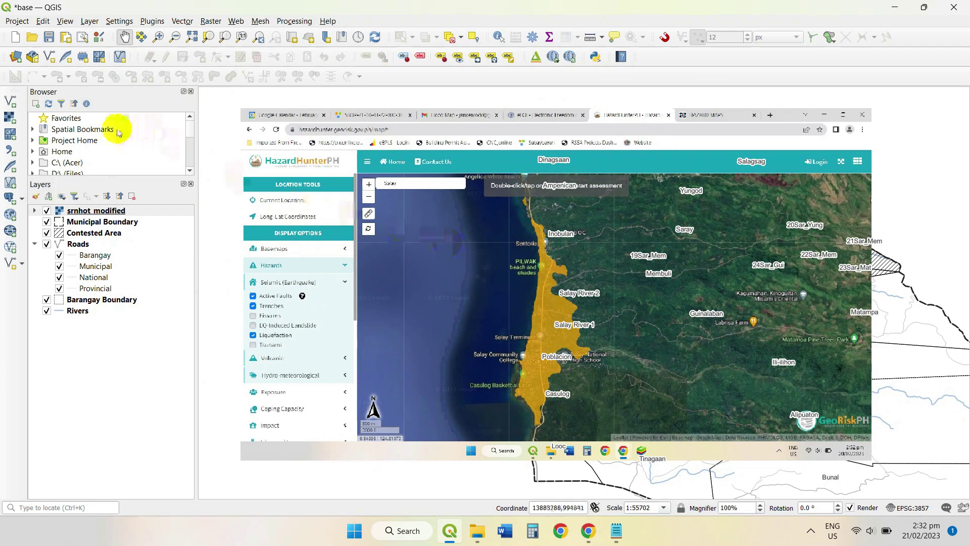
right_click(86, 212)
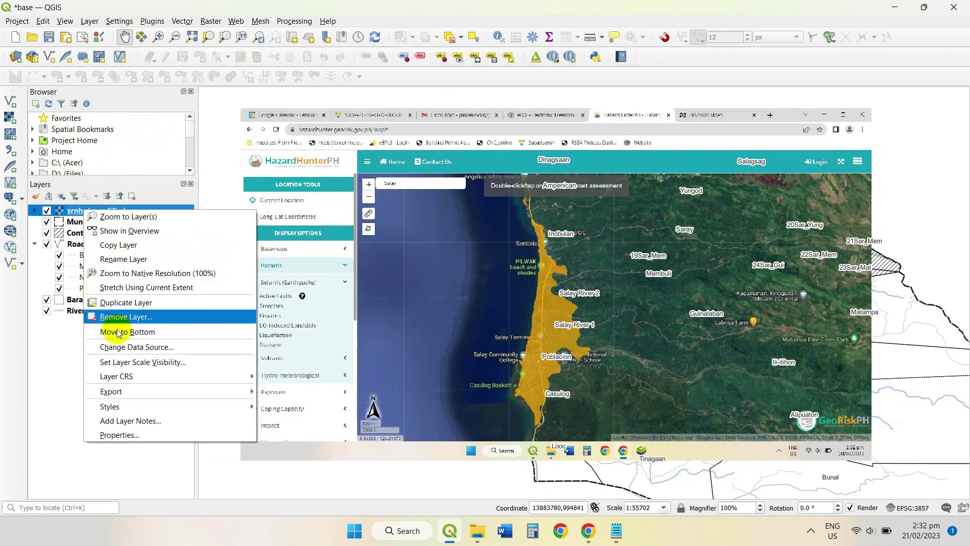
click(126, 434)
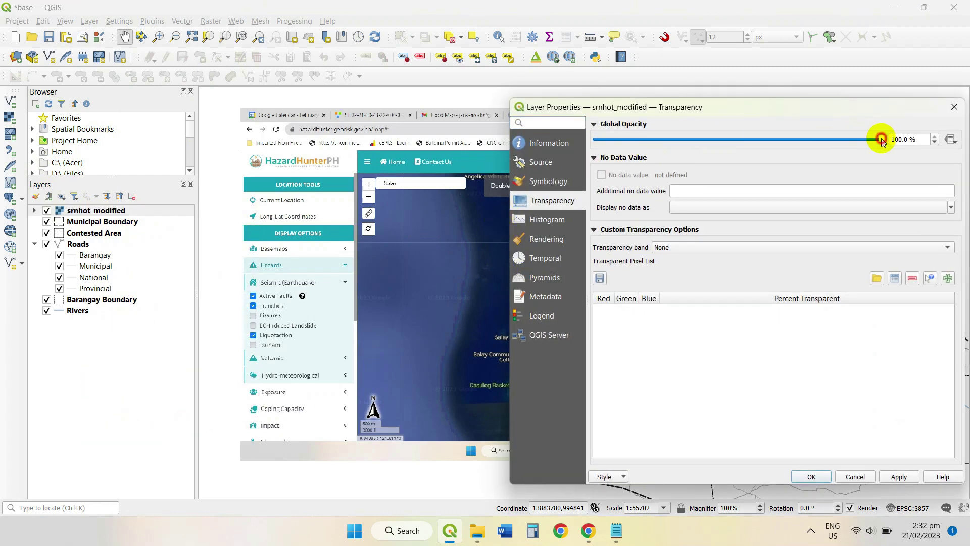
drag(882, 140, 778, 141)
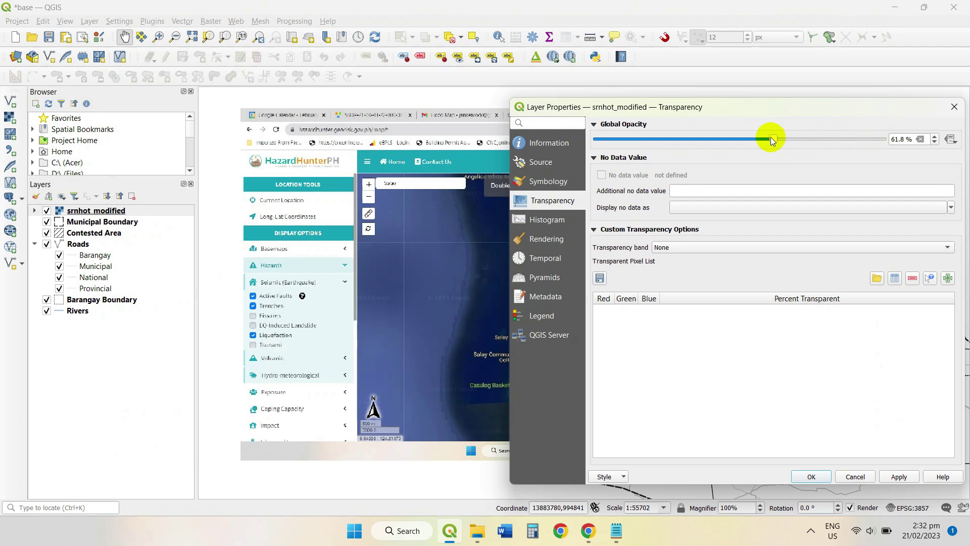
click(902, 475)
drag(724, 107, 171, 155)
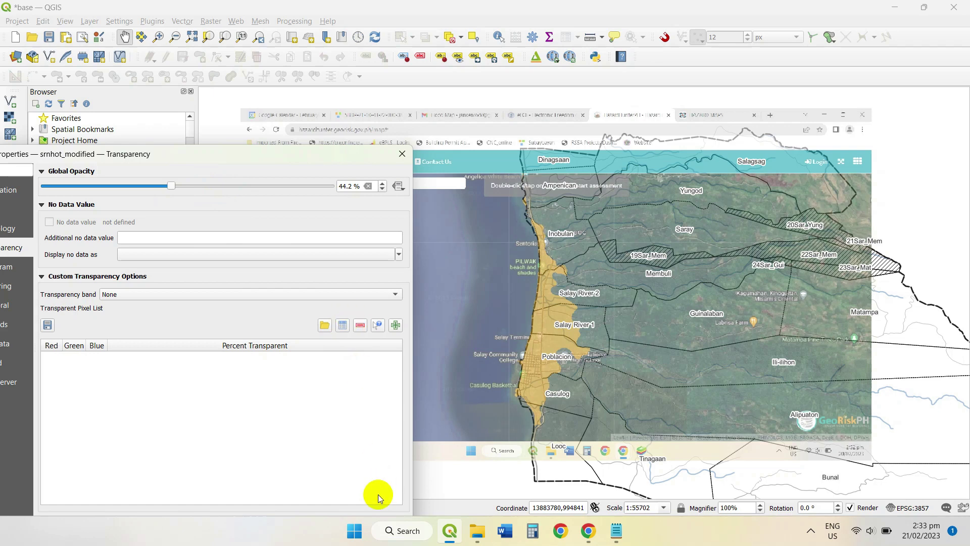
drag(244, 150, 240, 67)
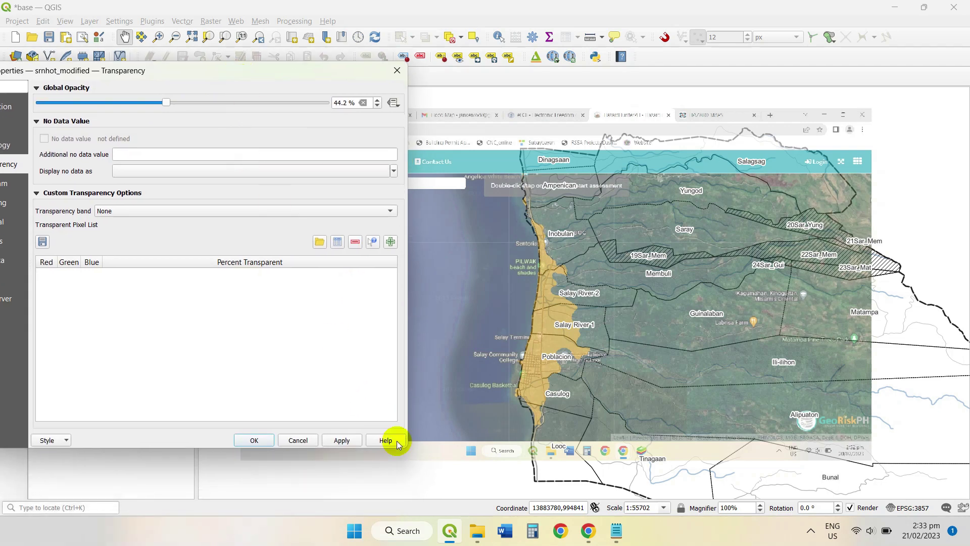
click(346, 445)
click(257, 440)
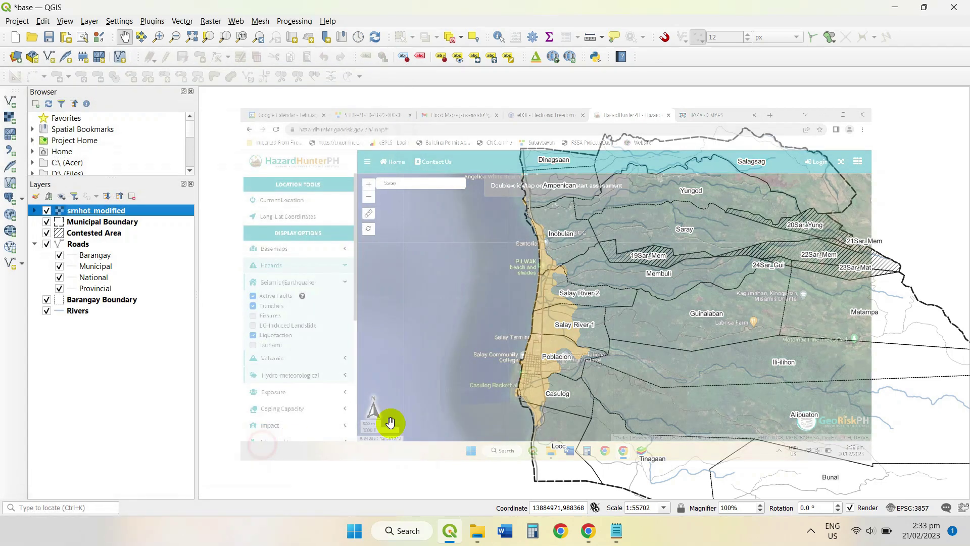
- Examine the screenshot's alignment around Poblacion, Casulog and Looc, comparing its roads with the Roads layer hidden and shown
scroll(535, 371, up, 2)
scroll(535, 376, up, 1)
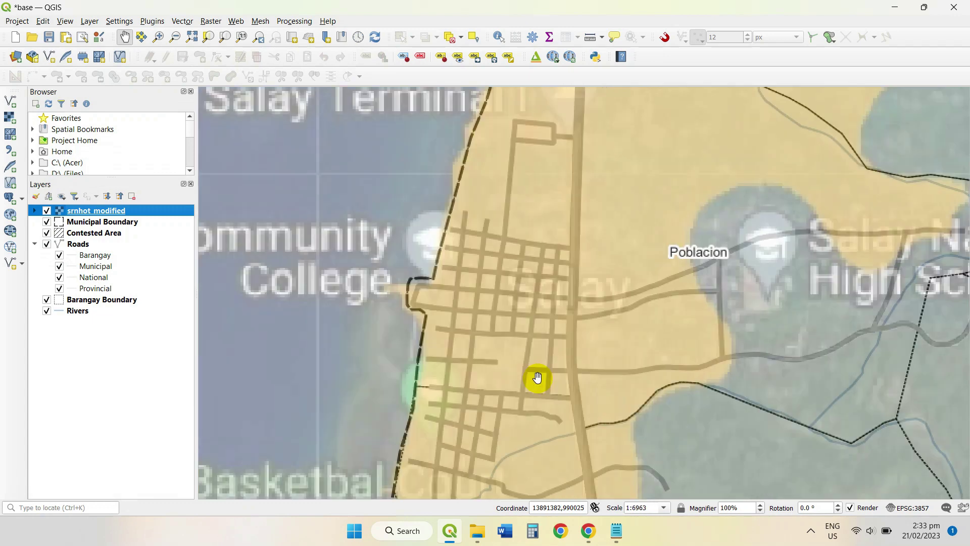
drag(536, 376, 537, 243)
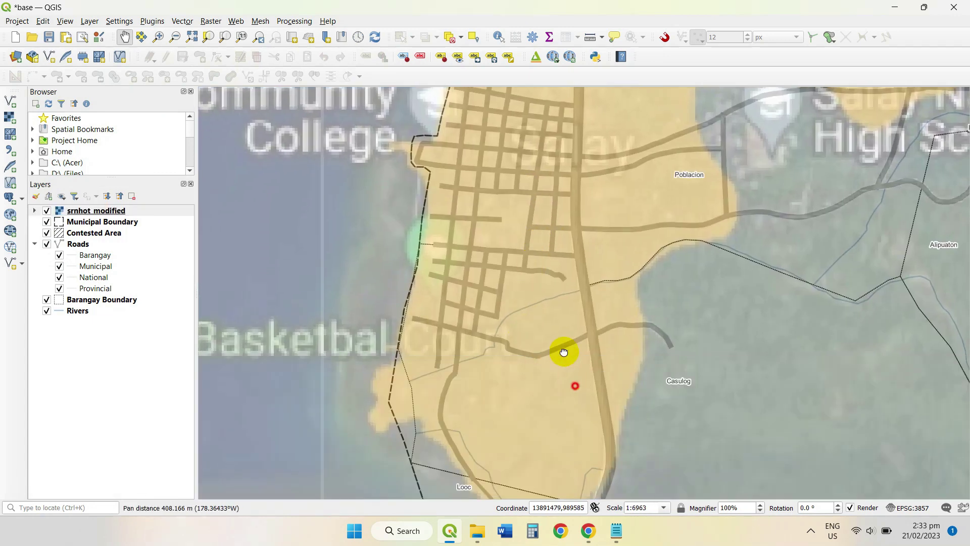
drag(563, 351, 520, 314)
scroll(518, 202, down, 1)
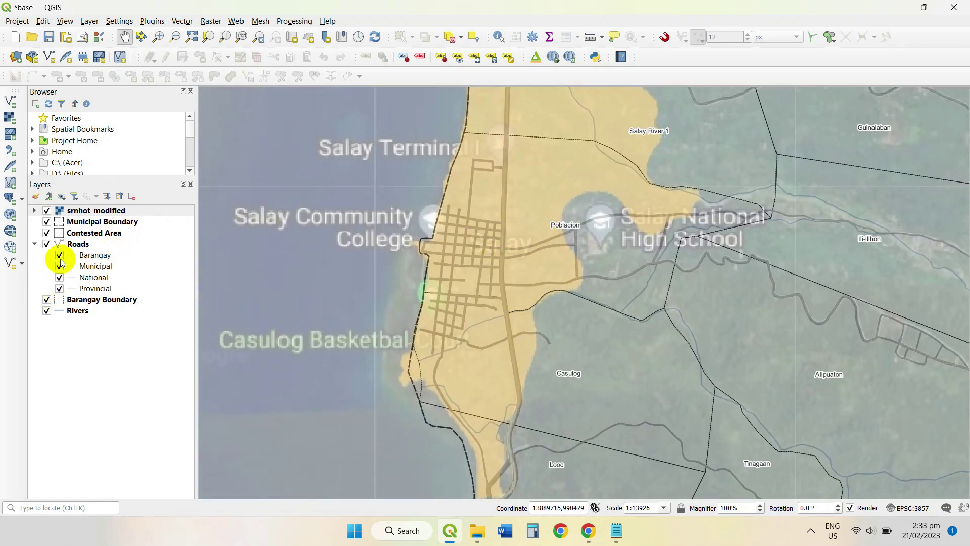
click(47, 245)
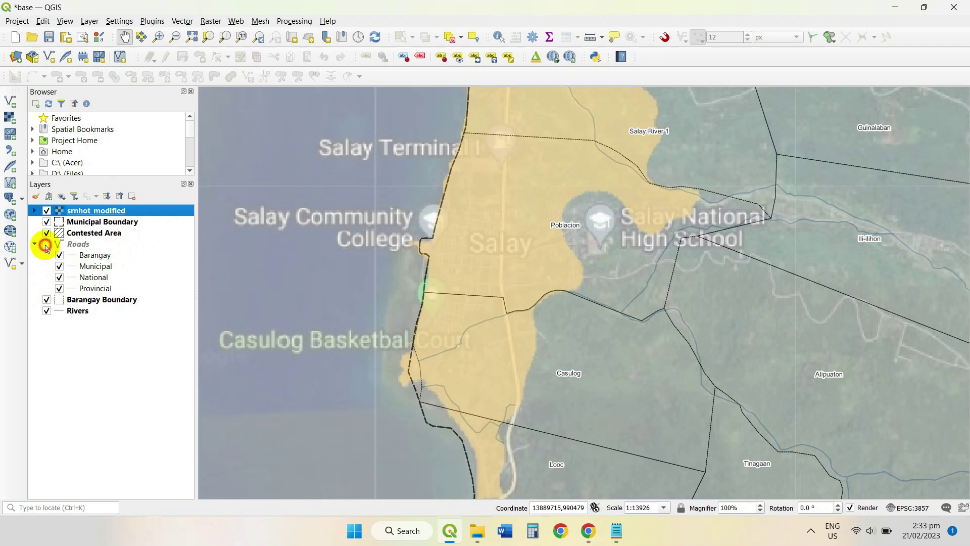
click(47, 246)
click(47, 246)
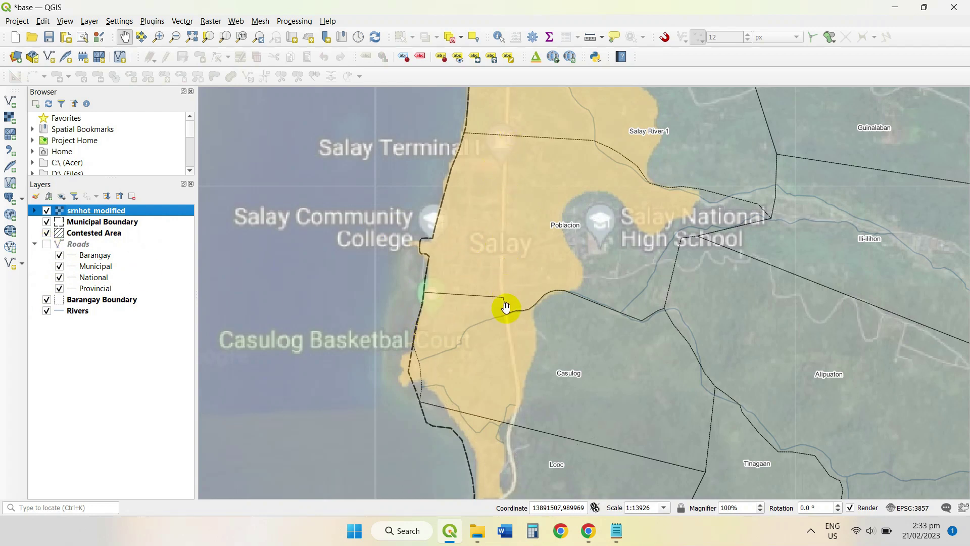
drag(517, 368, 511, 205)
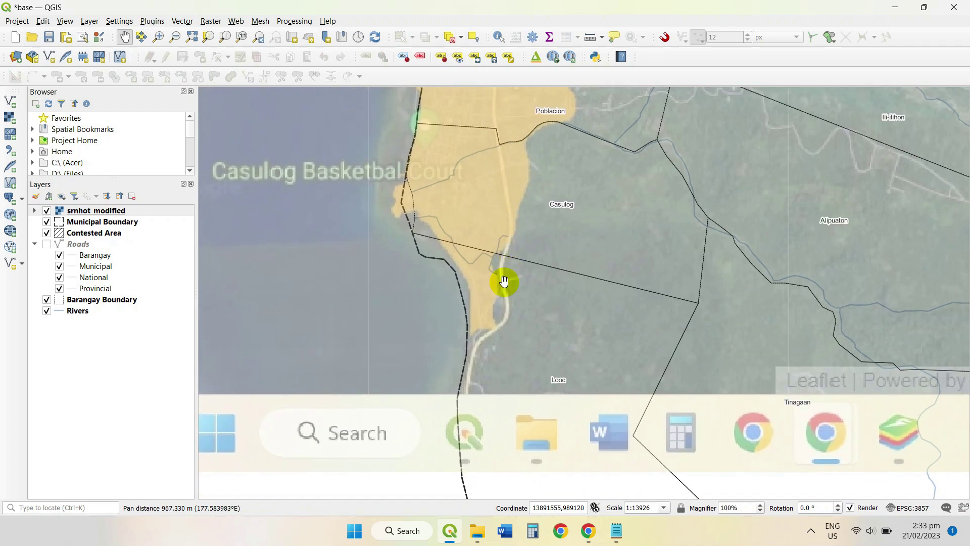
click(47, 246)
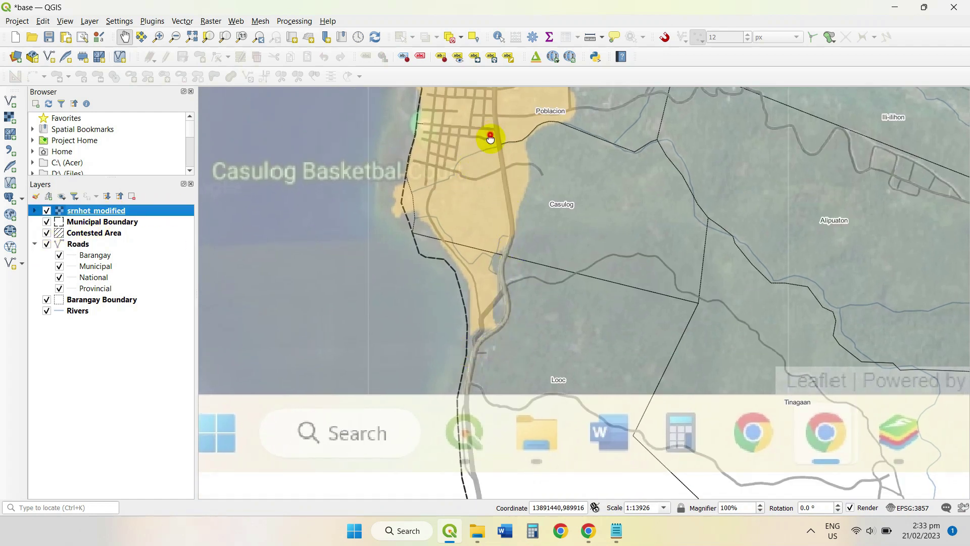
- Examine the liquefaction zone's fit to the coastline and roads northward from Poblacion through Salay River 1 and 2 to Inobulan
drag(490, 135, 503, 314)
drag(507, 108, 509, 231)
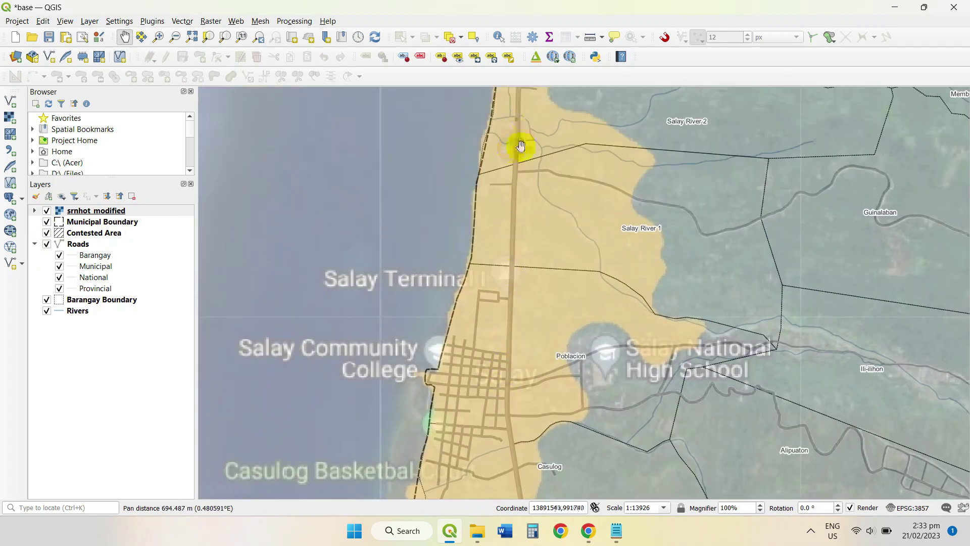
scroll(521, 156, down, 2)
drag(528, 151, 491, 296)
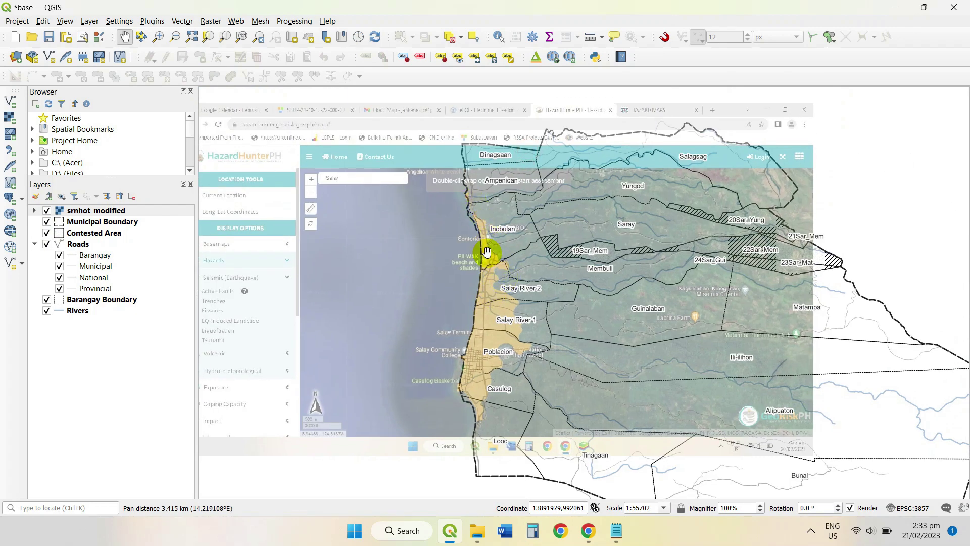
scroll(500, 332, up, 1)
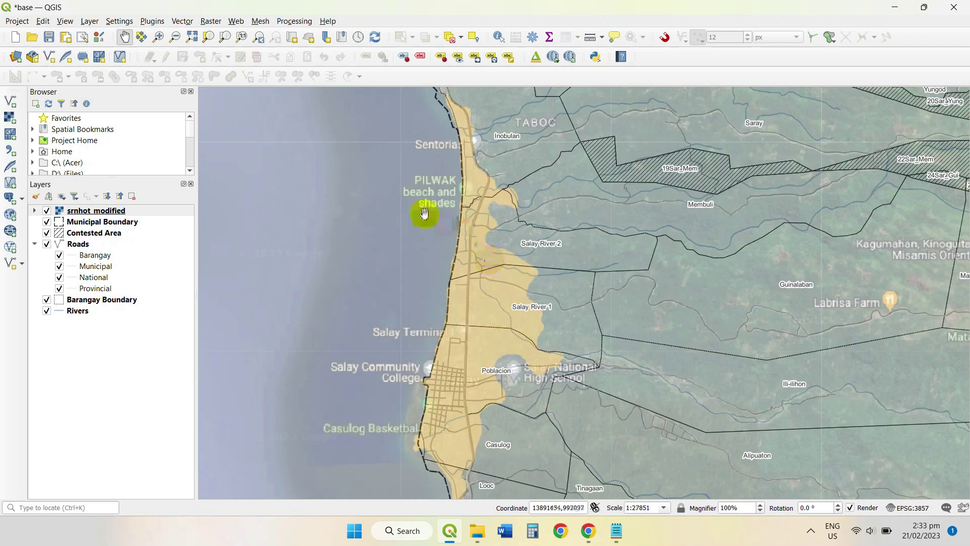
drag(400, 211, 413, 271)
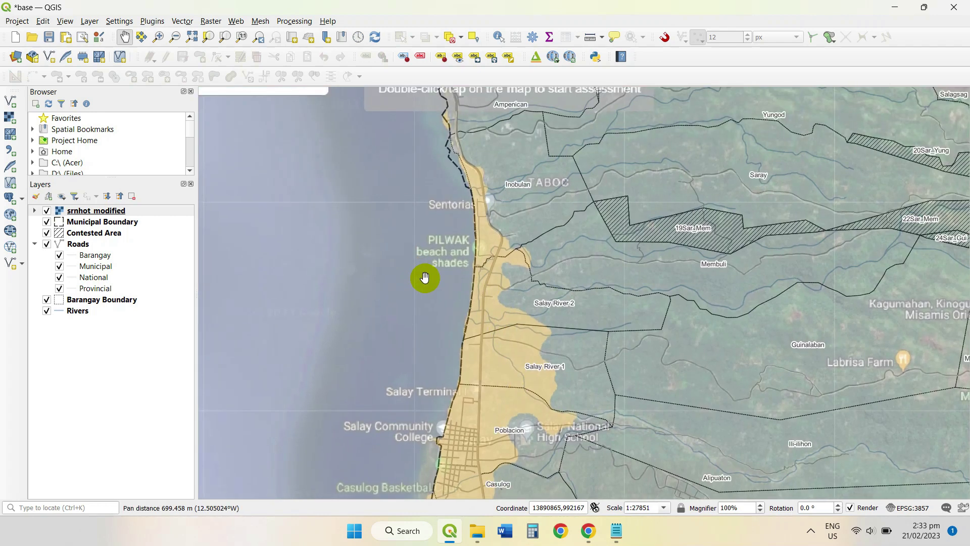
scroll(427, 276, down, 1)
drag(466, 324, 486, 292)
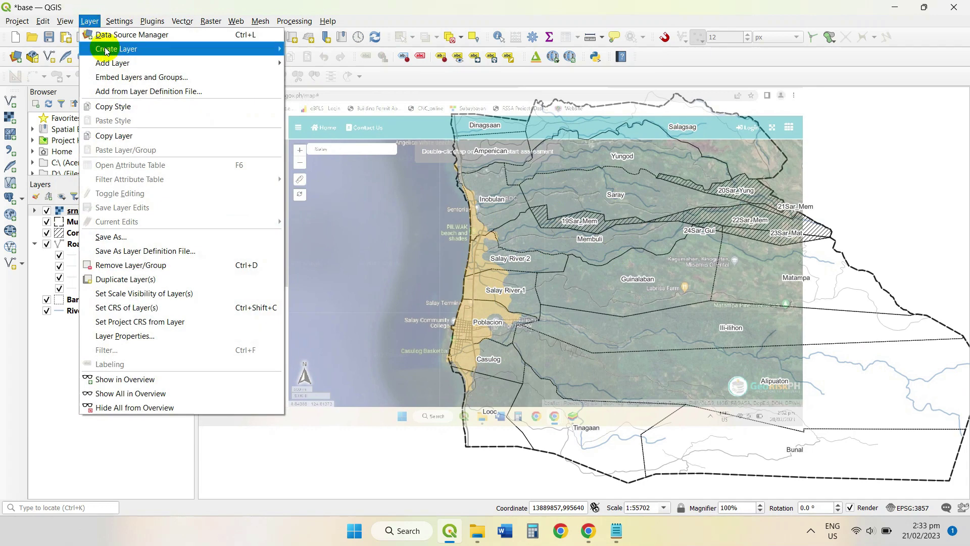
- Start a new shapefile layer and set its file to Liquefaction in a new shp folder inside YT_channel's Liquefaction folder
mouse_move(121, 48)
click(337, 65)
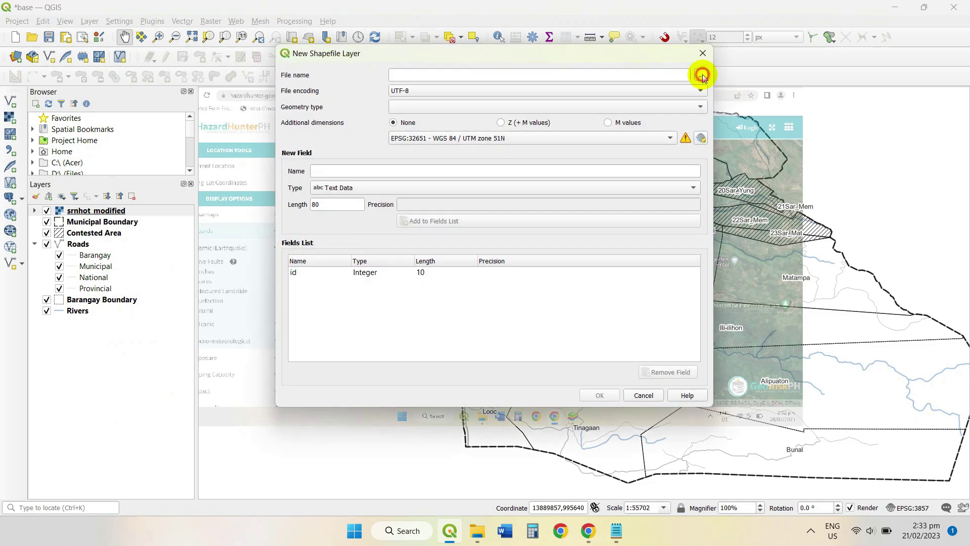
click(702, 75)
click(363, 131)
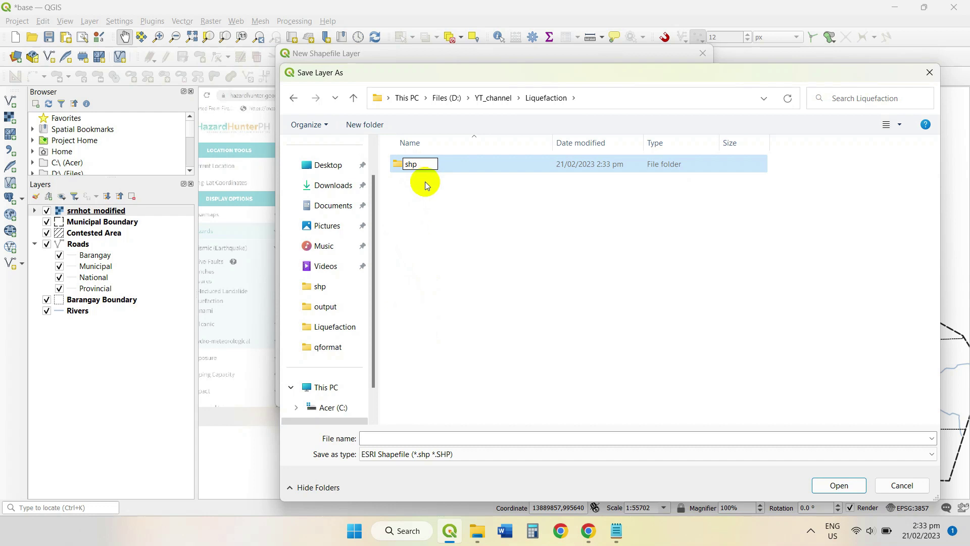
key(Return)
double_click(413, 166)
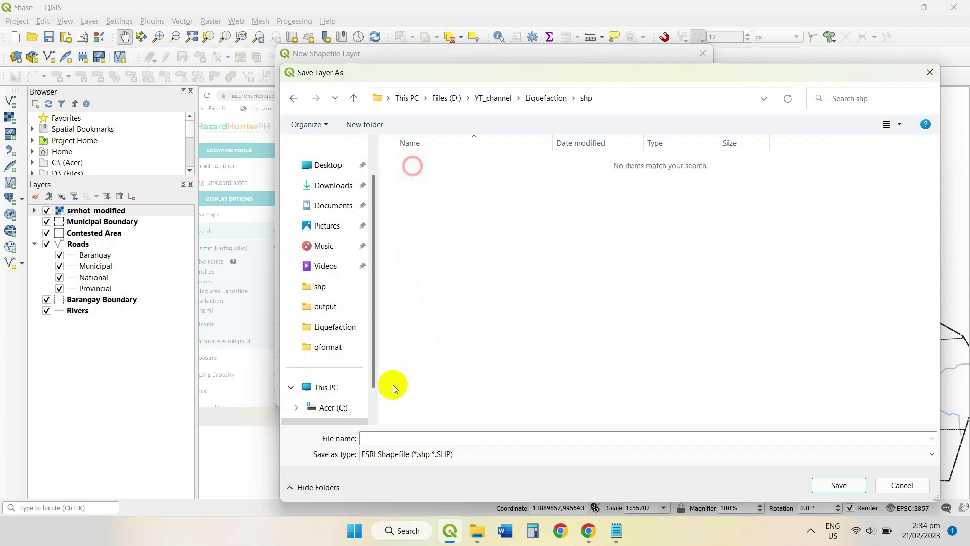
click(378, 437)
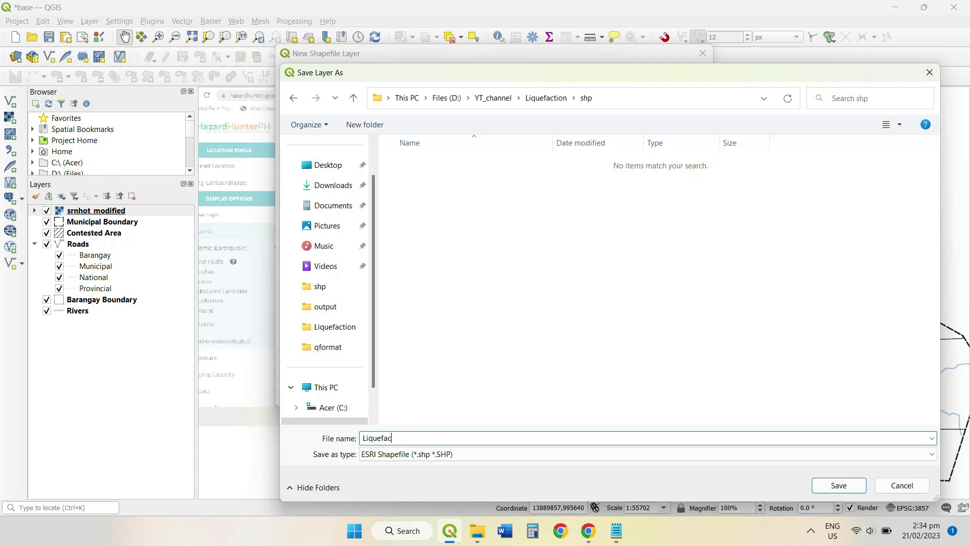
text(Liquefaction)
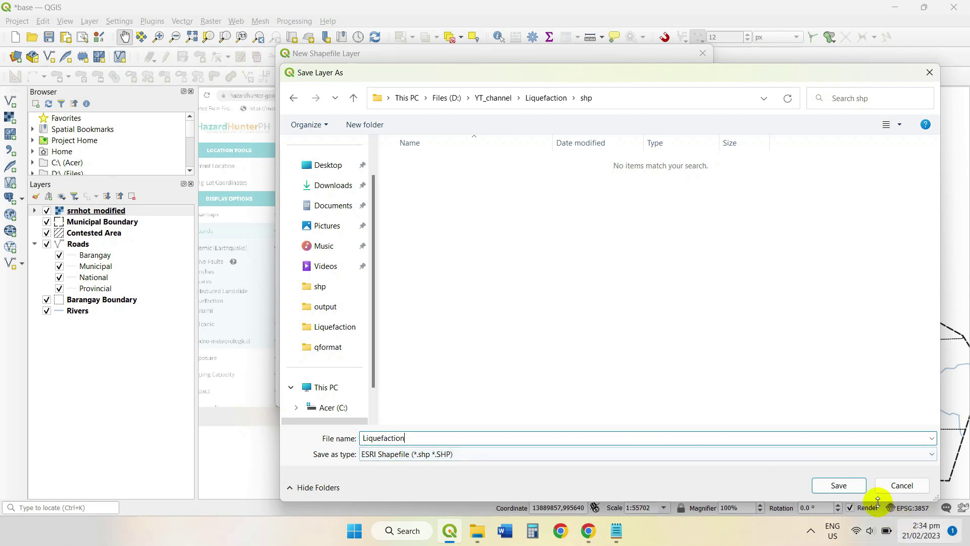
click(839, 485)
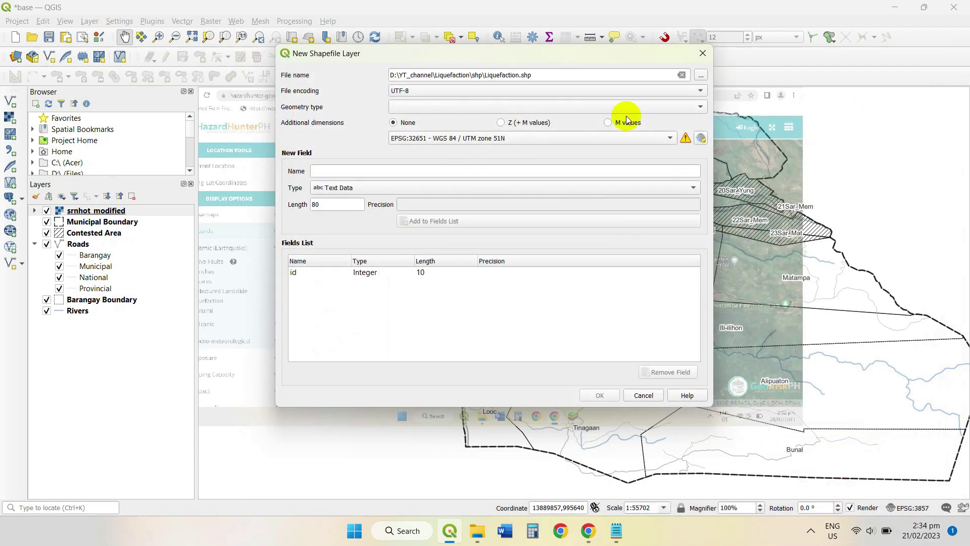
- Create the shapefile layer with Polygon geometry and an added text field named Area with length 80
click(655, 108)
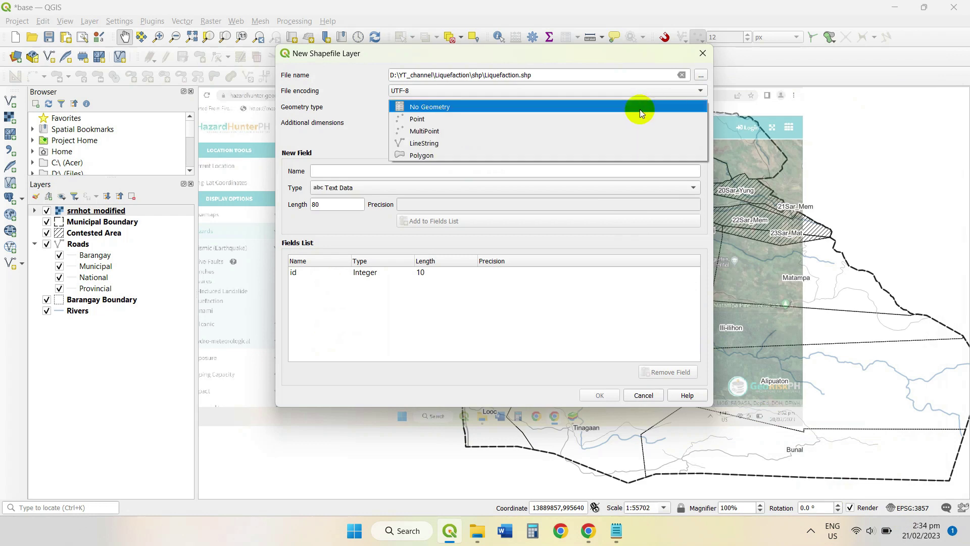
click(424, 154)
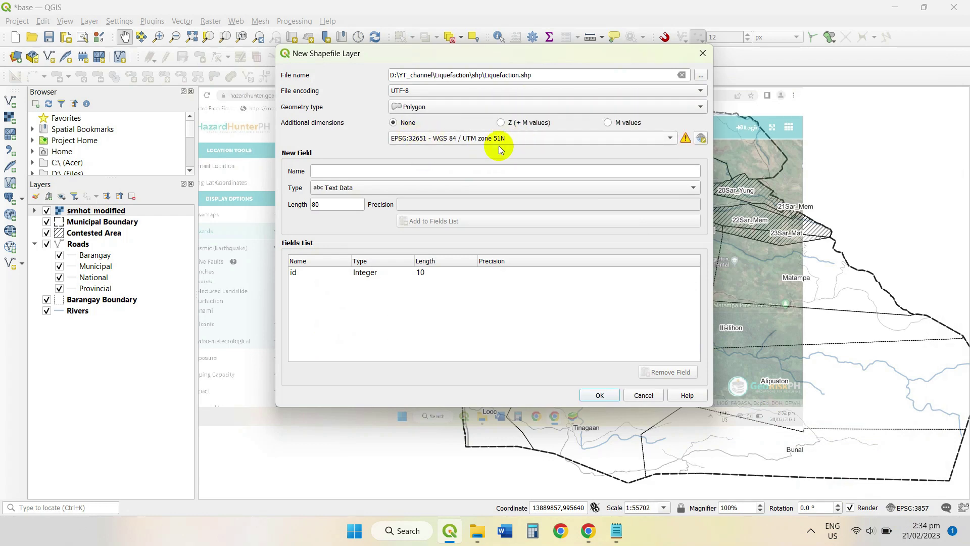
click(468, 169)
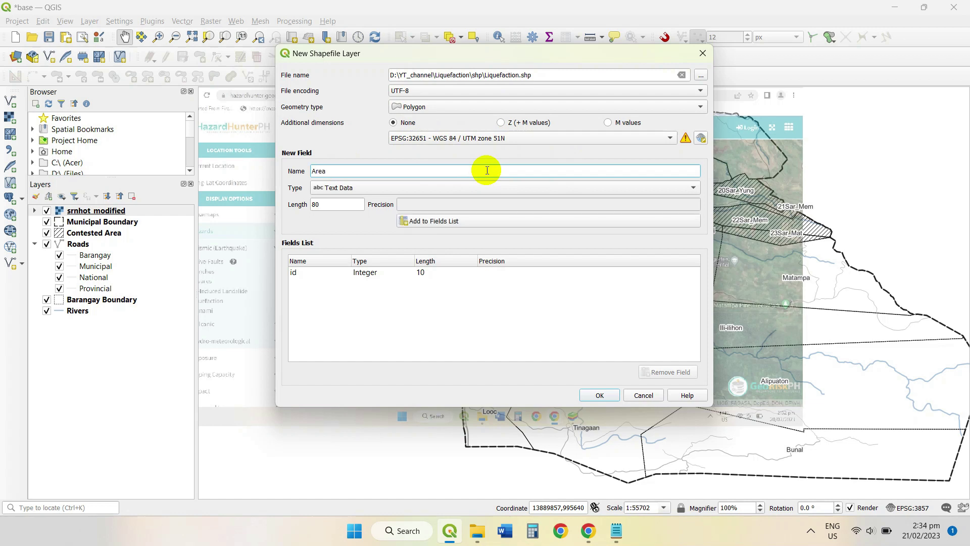
click(452, 224)
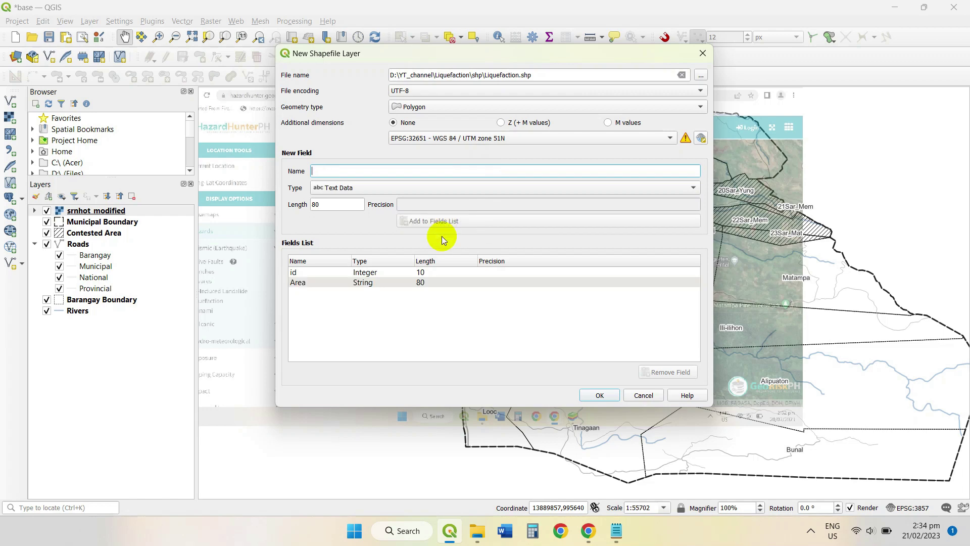
click(599, 395)
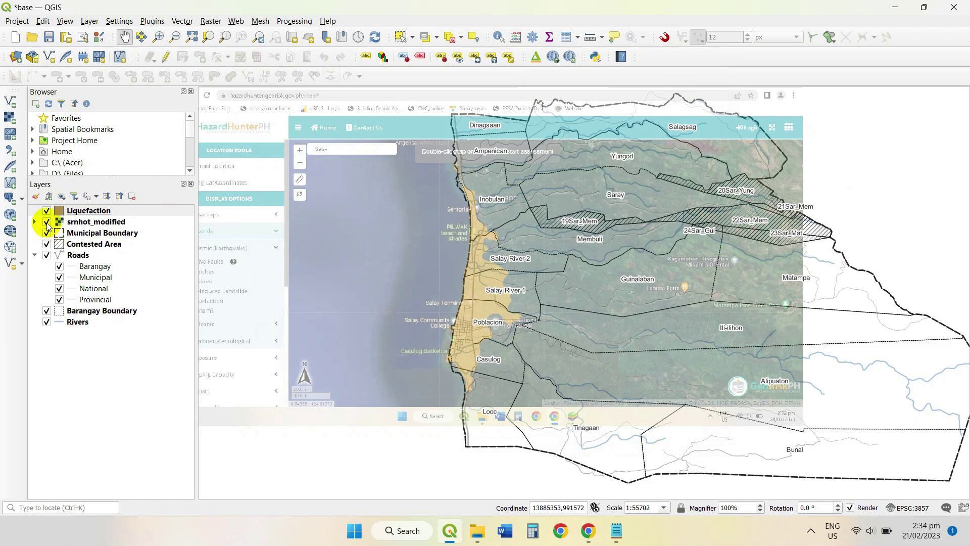
- Enable editing on the Liquefaction layer and start a polygon at the liquefaction zone's southern tip in Looc
click(80, 210)
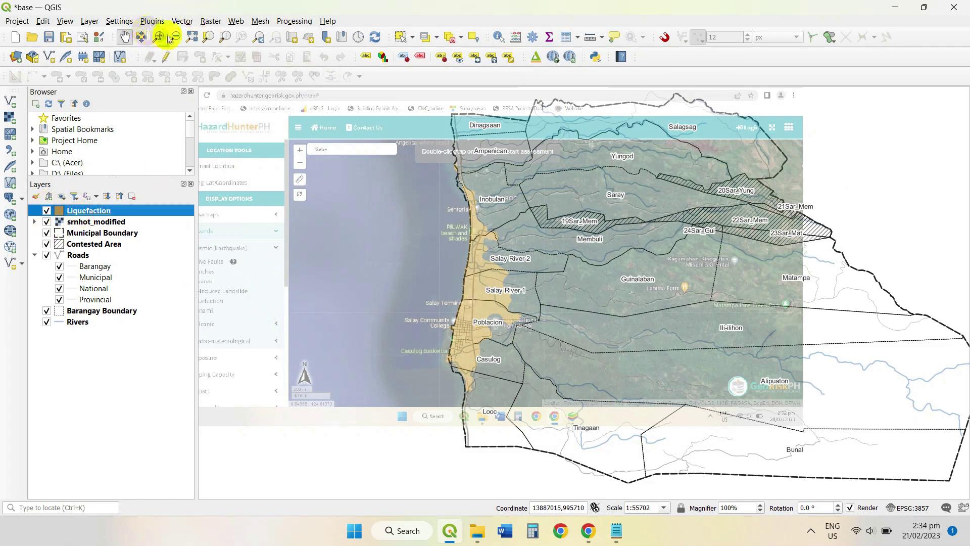
click(165, 58)
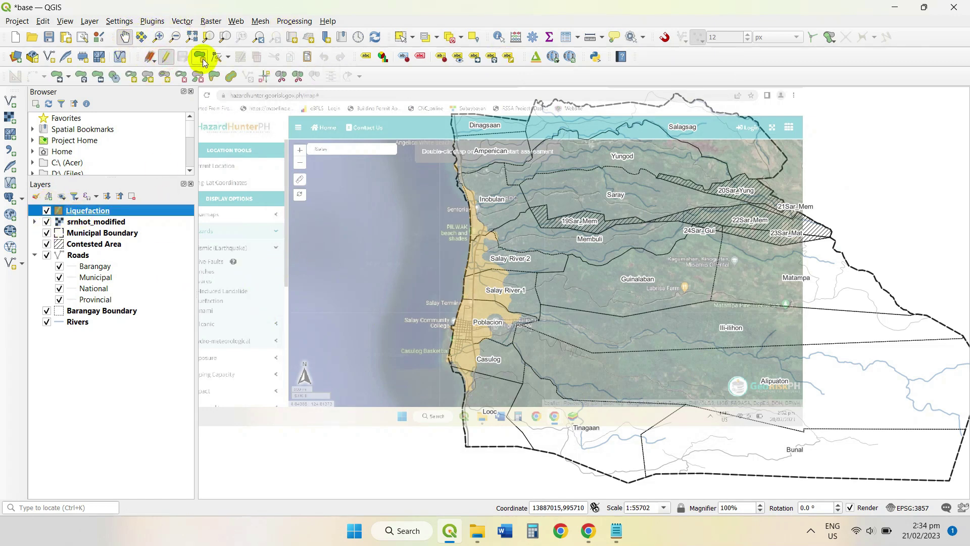
click(201, 57)
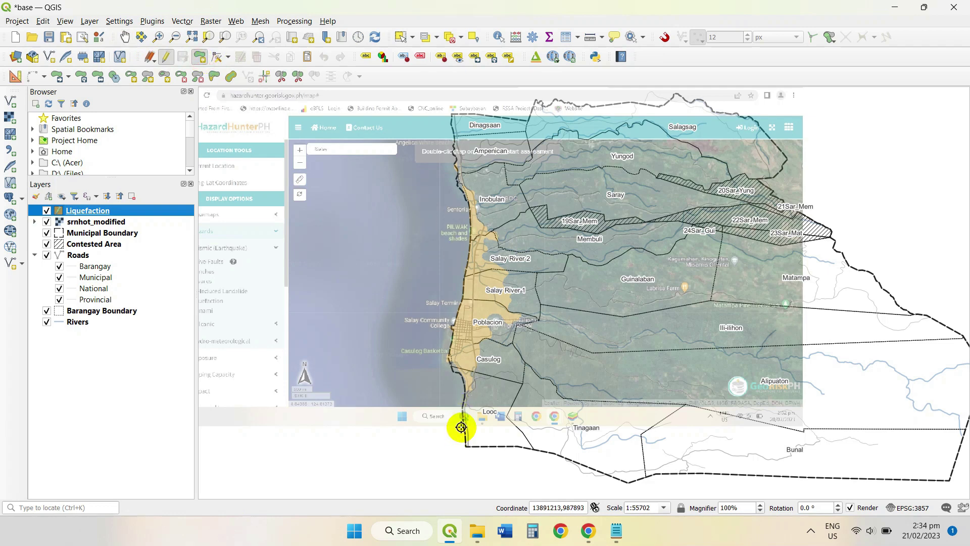
scroll(461, 427, up, 2)
scroll(478, 289, up, 1)
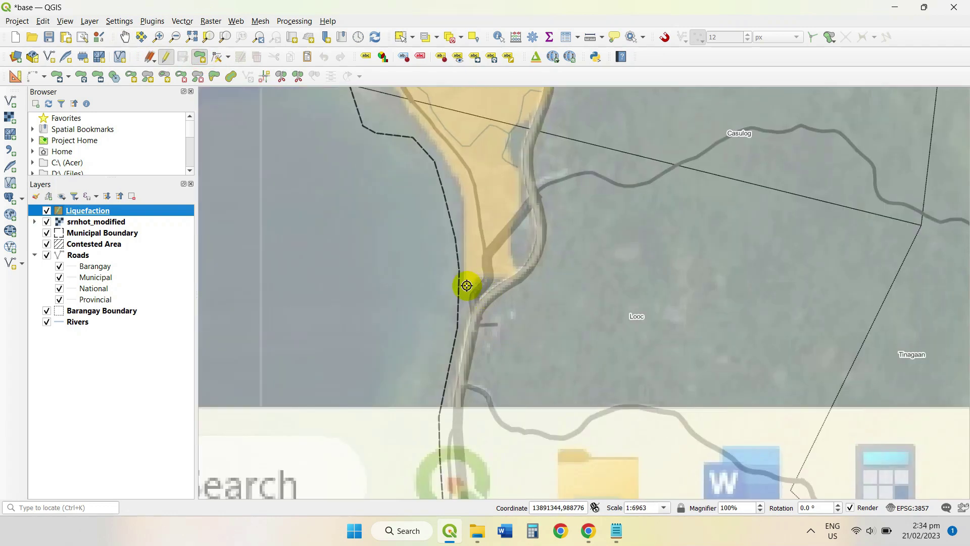
click(468, 289)
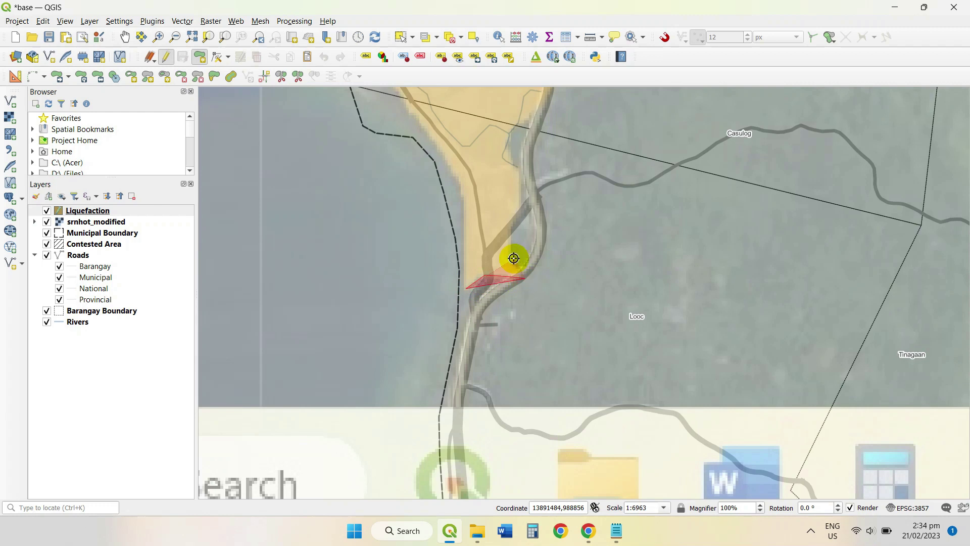
- Trace the zone's eastern edge northward through Looc to just below the Casulog boundary
click(514, 258)
click(519, 217)
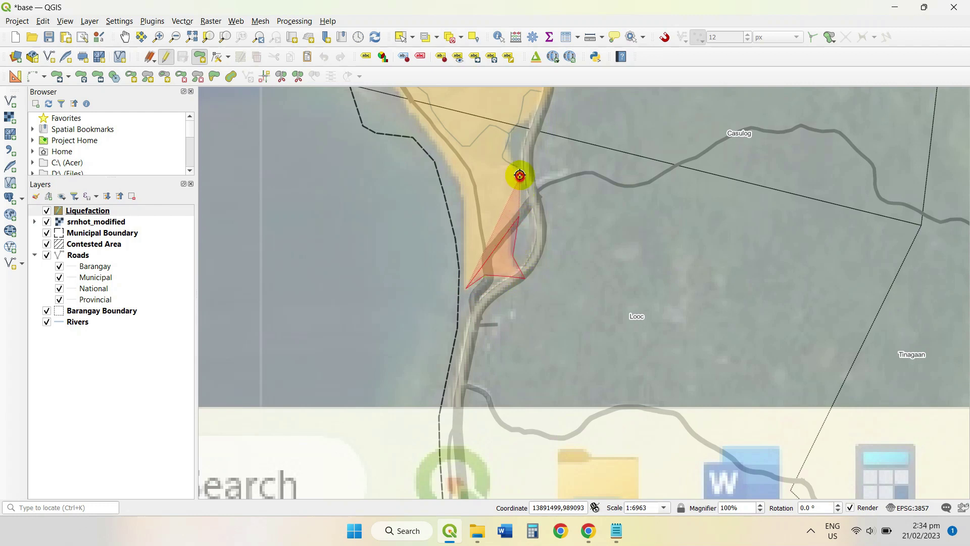
click(520, 175)
click(509, 153)
click(512, 135)
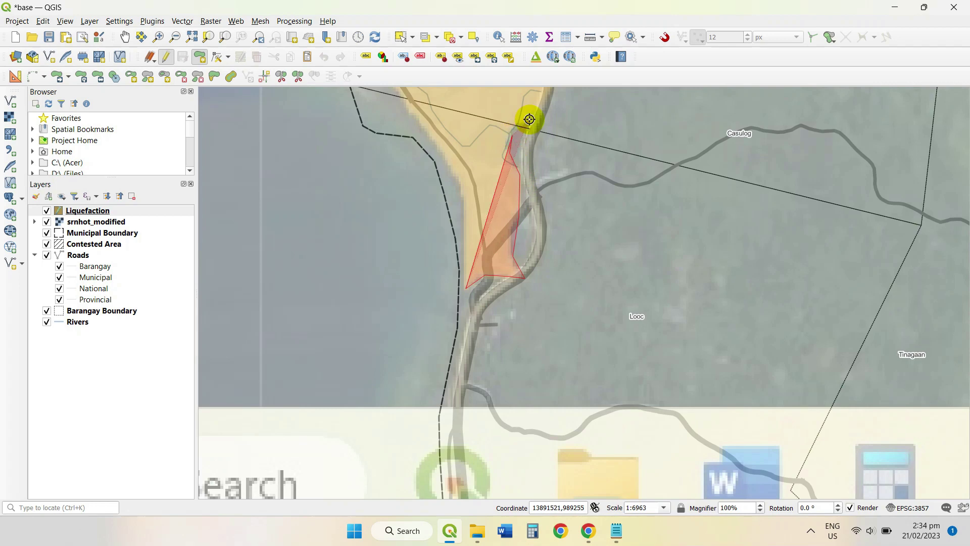
- Continue the polygon along the zone's eastern edge through Casulog up to the Poblacion boundary
drag(556, 121, 515, 316)
click(515, 317)
click(517, 285)
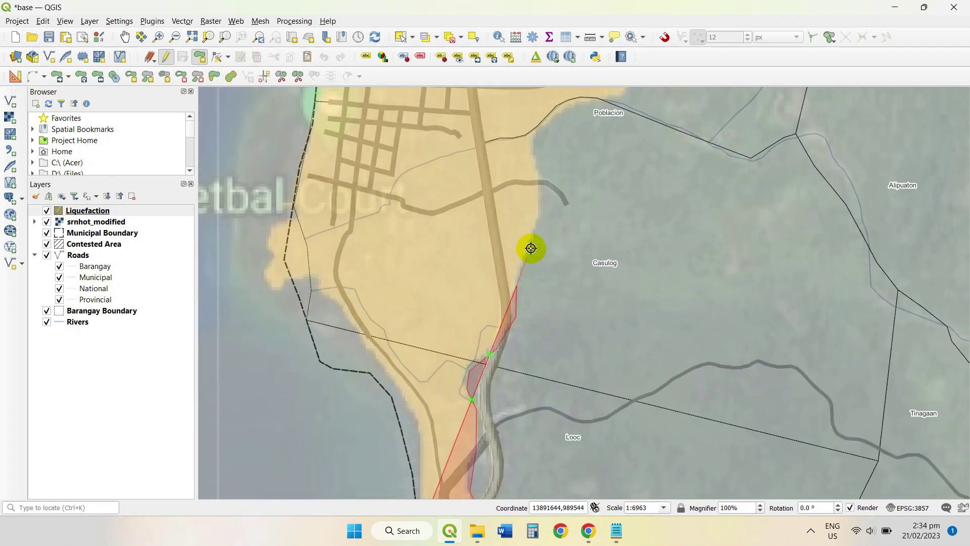
click(531, 243)
click(538, 202)
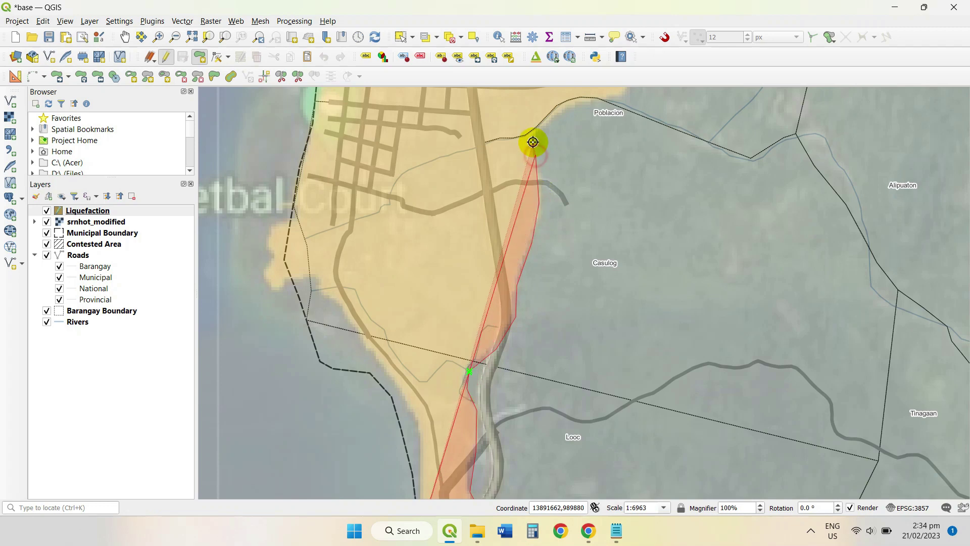
click(537, 134)
- Trace the zone's bulge in southern Poblacion around the road junction, replacing the misplaced vertex, up to the Poblacion label
drag(539, 135, 480, 407)
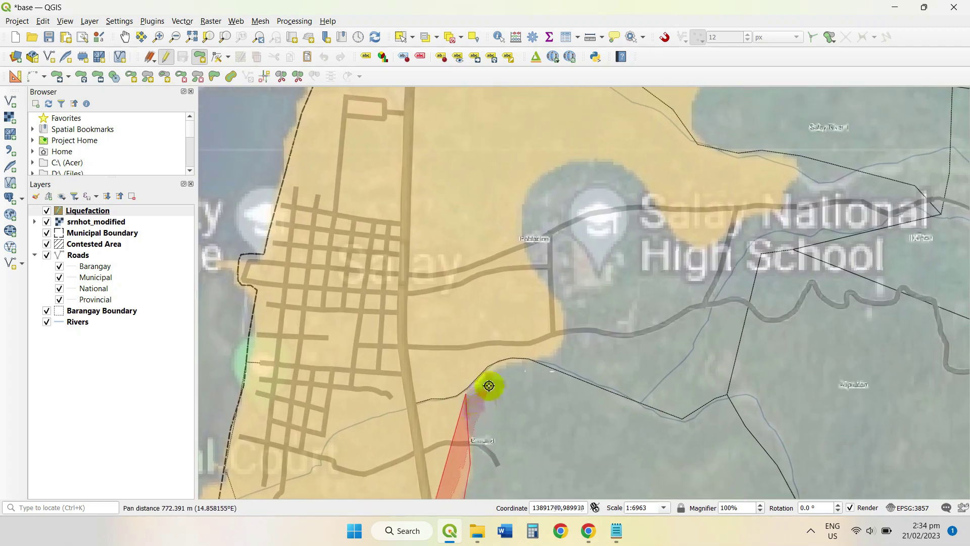
click(507, 365)
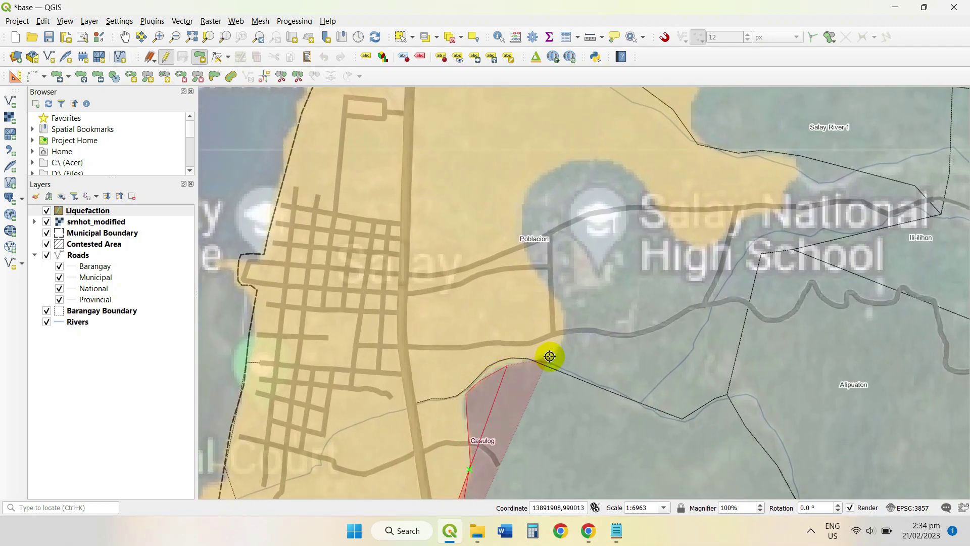
click(564, 319)
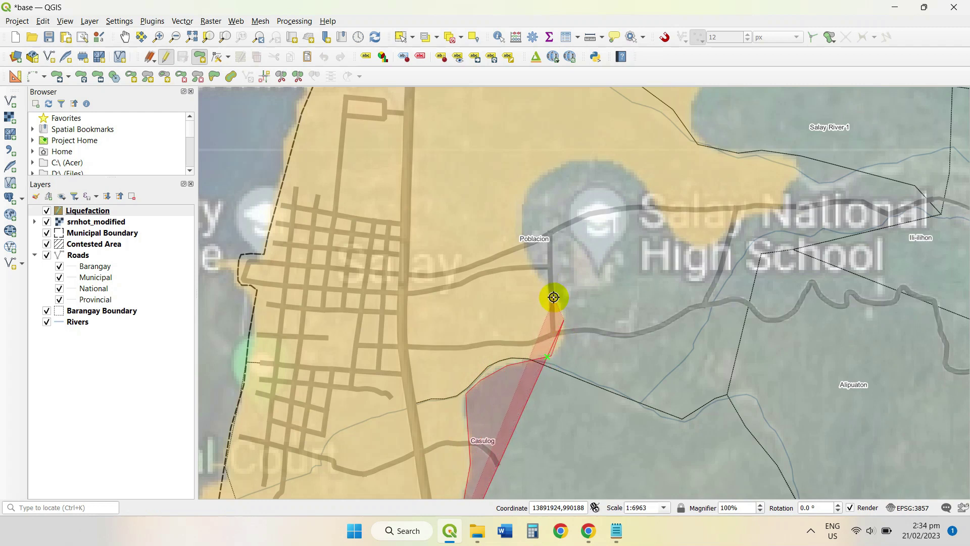
key(BackSpace)
click(561, 349)
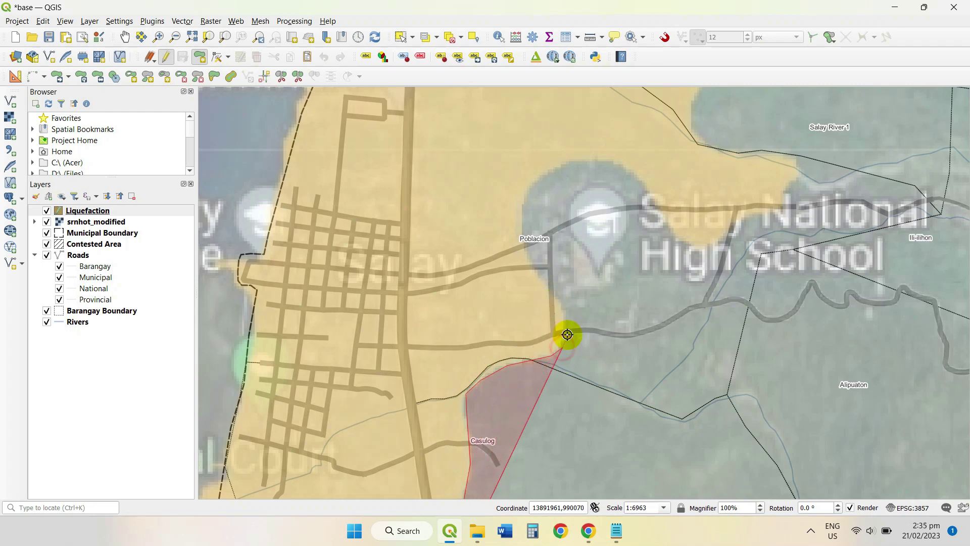
click(567, 329)
click(558, 295)
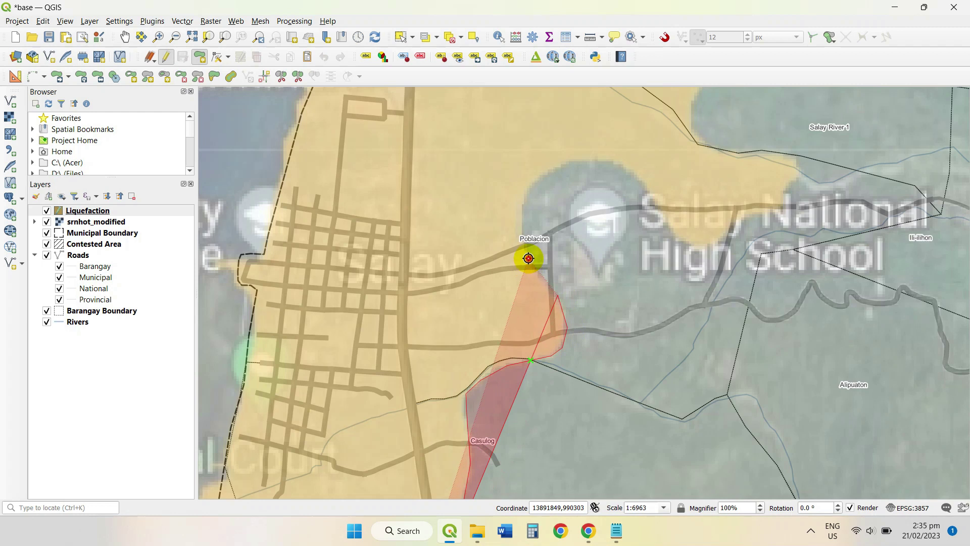
click(528, 259)
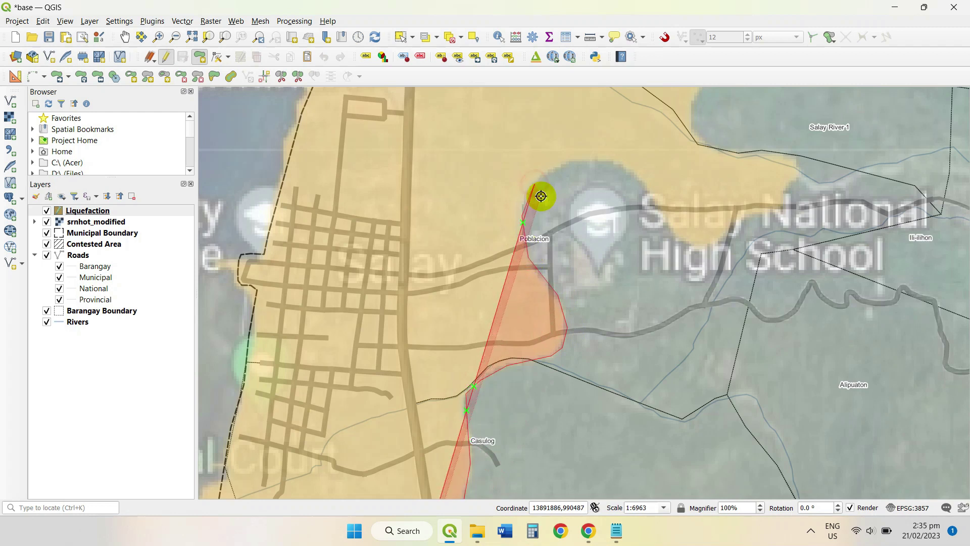
- Trace the zone's edge over the rounded notch around the Salay National High School marker
click(523, 196)
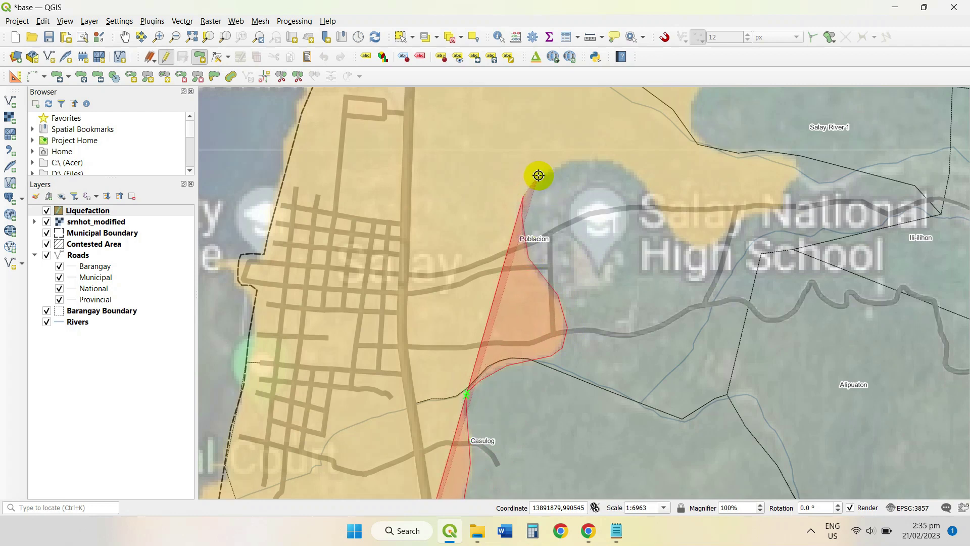
click(539, 176)
click(567, 161)
click(592, 159)
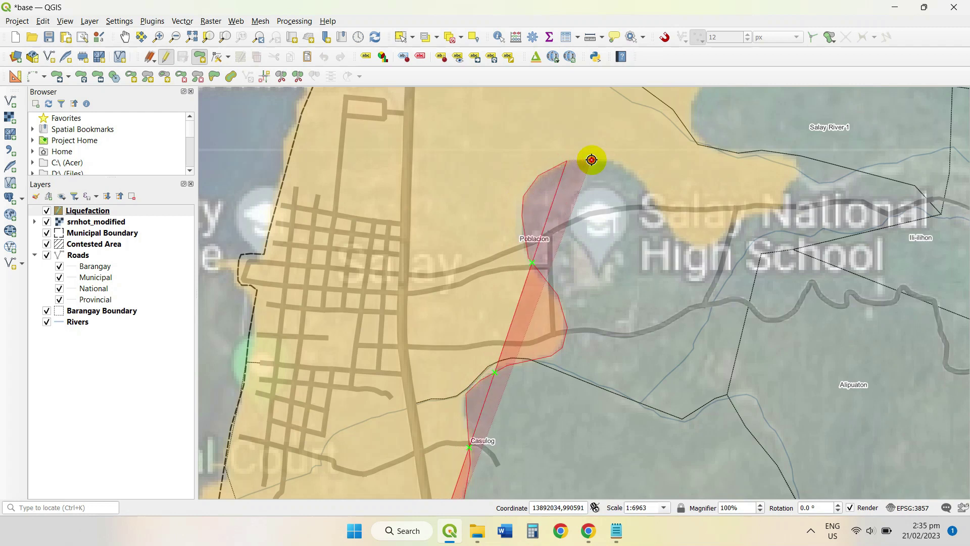
click(628, 168)
click(648, 192)
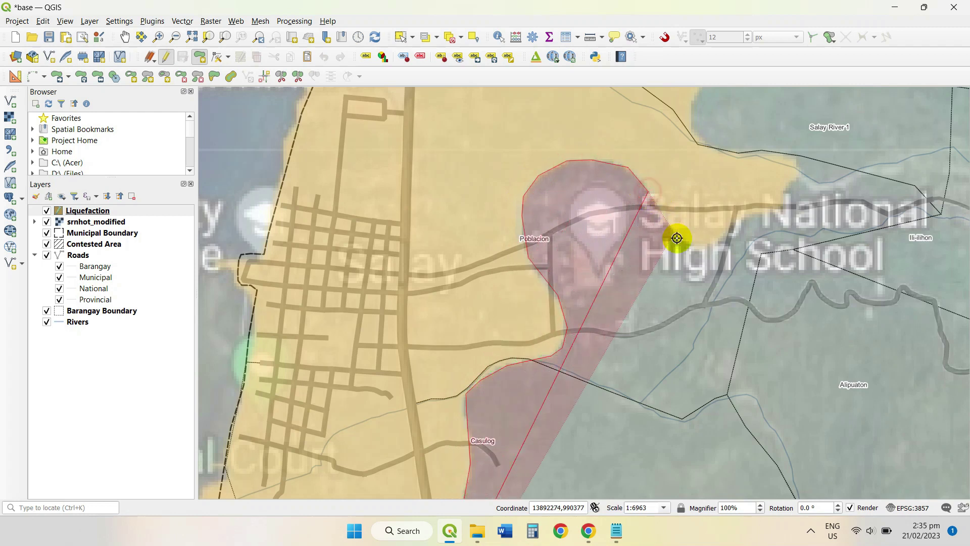
- Trace the zone's lobe east of the school marker out to its eastern tip, removing the misplaced vertex near the road
click(677, 238)
click(698, 246)
click(717, 237)
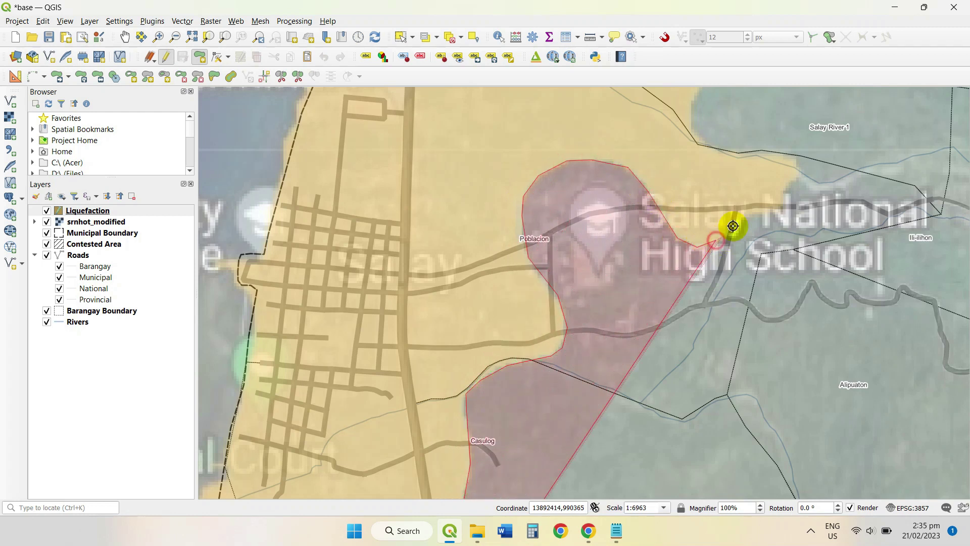
click(736, 220)
click(764, 212)
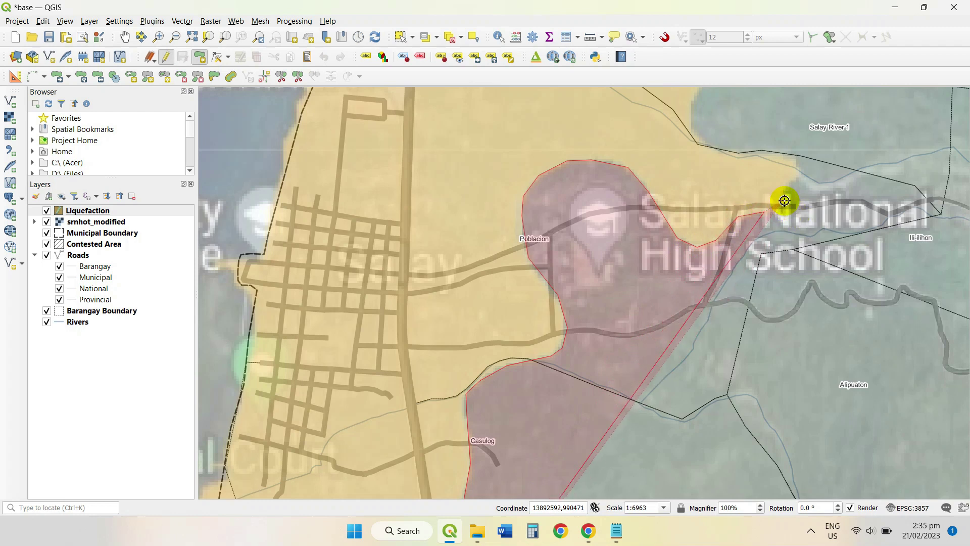
click(787, 205)
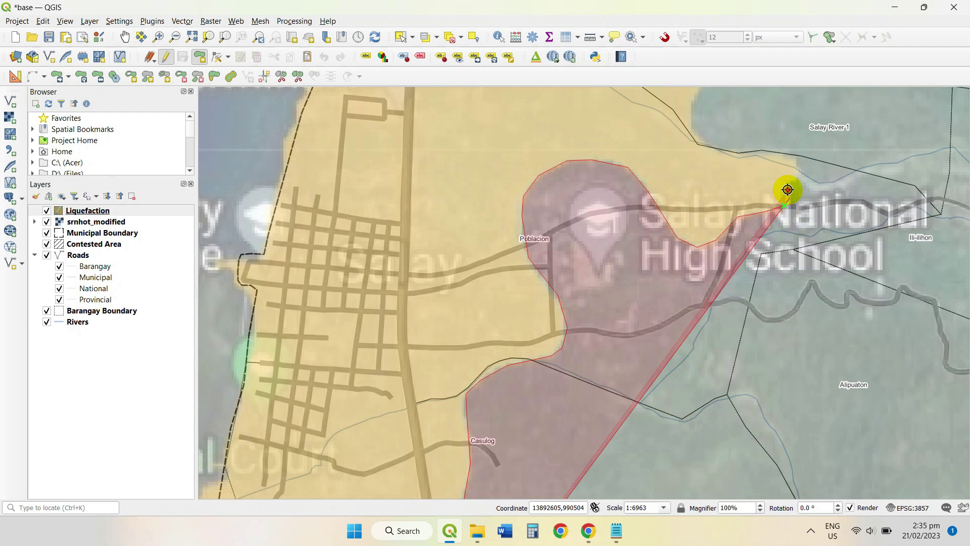
key(BackSpace)
click(799, 178)
click(800, 156)
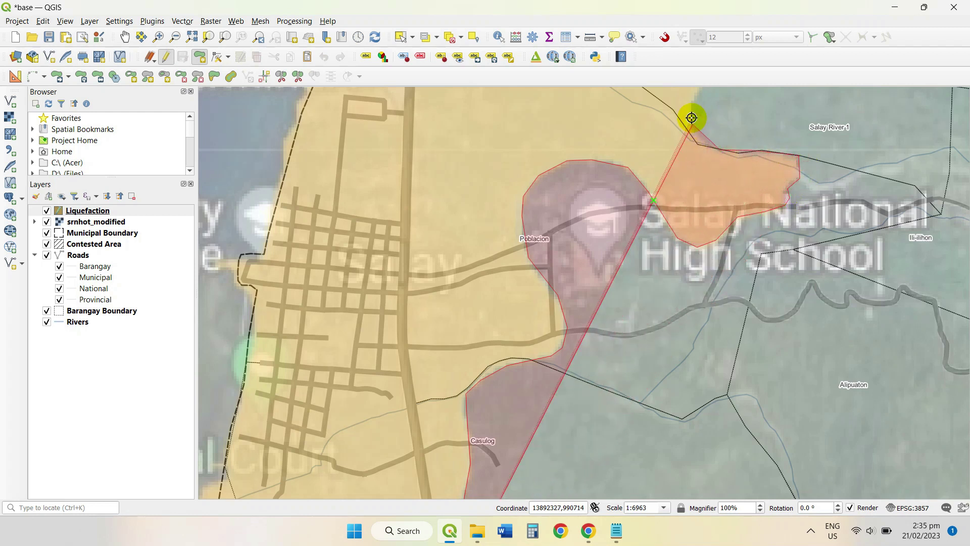
- Trace the zone's jagged eastern edge northward through Salay River 1, past the road crossing
drag(693, 130, 631, 405)
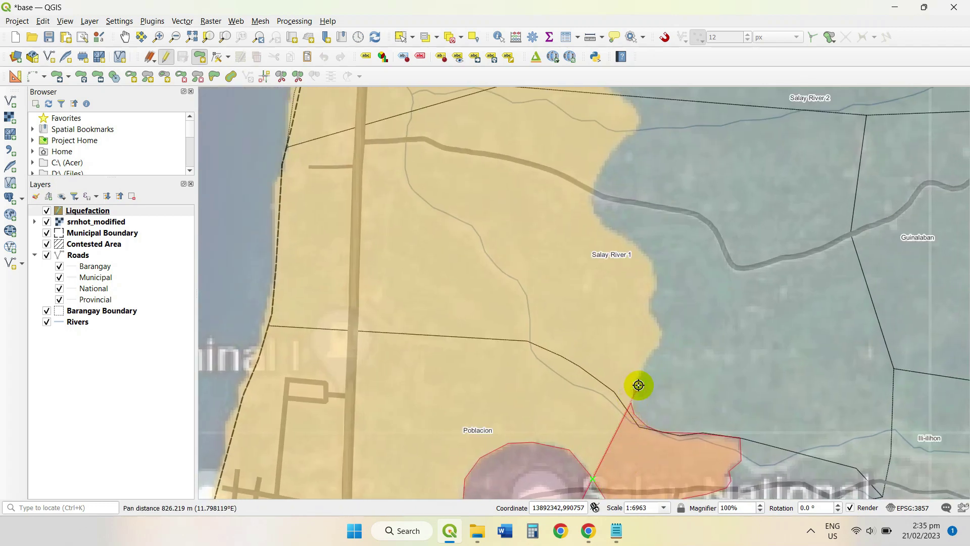
click(662, 336)
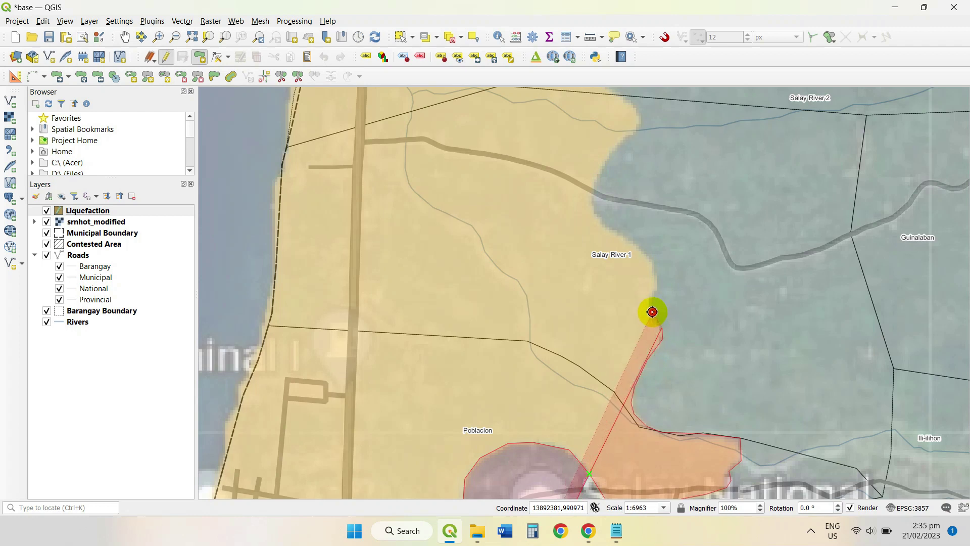
click(652, 296)
click(659, 277)
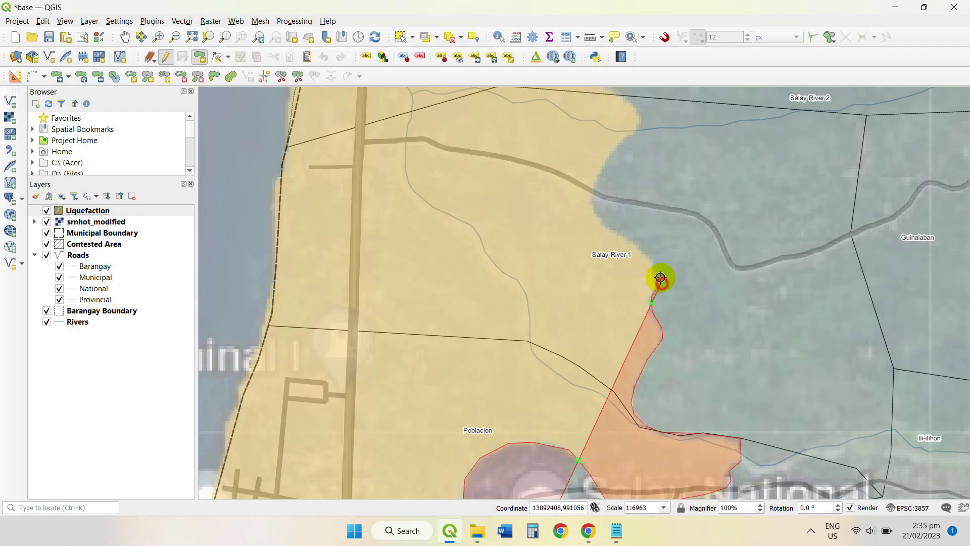
click(653, 256)
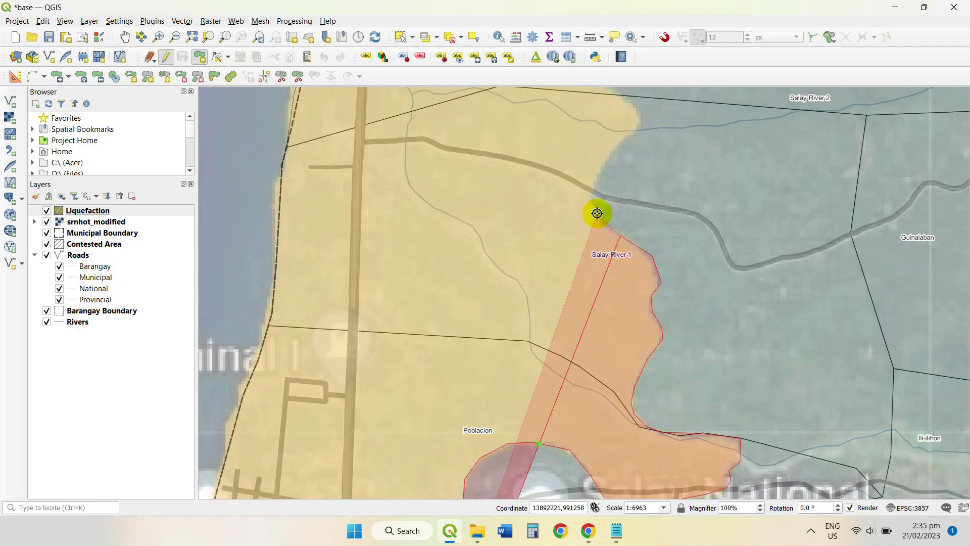
click(596, 213)
click(594, 188)
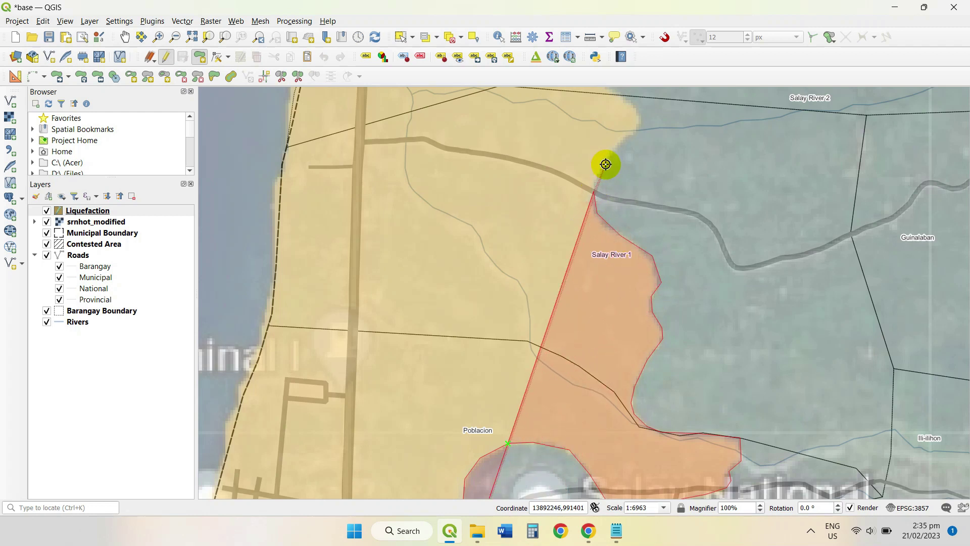
click(632, 131)
- Continue the polygon around the point near the northern Salay River 1 boundary and northwest into Salay River 2
drag(653, 181, 667, 418)
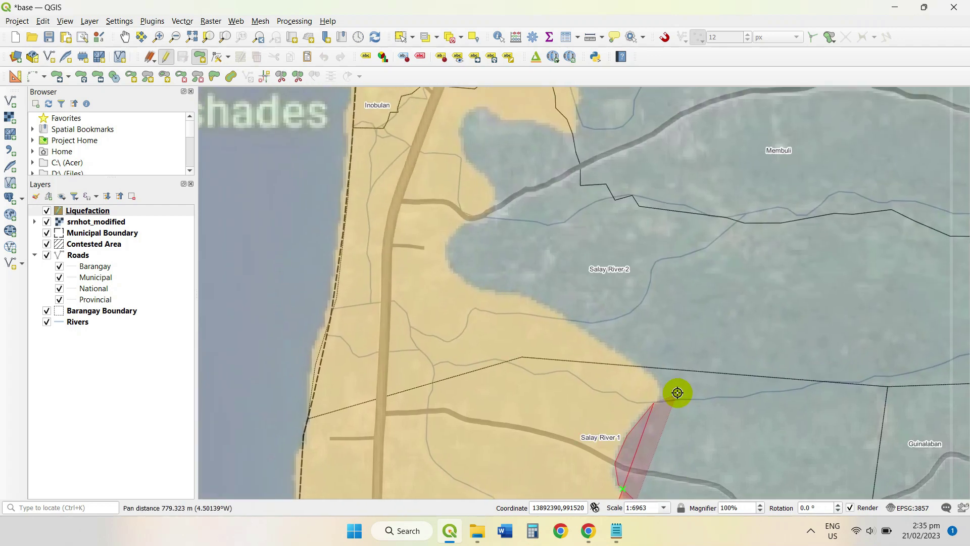
click(661, 386)
click(648, 374)
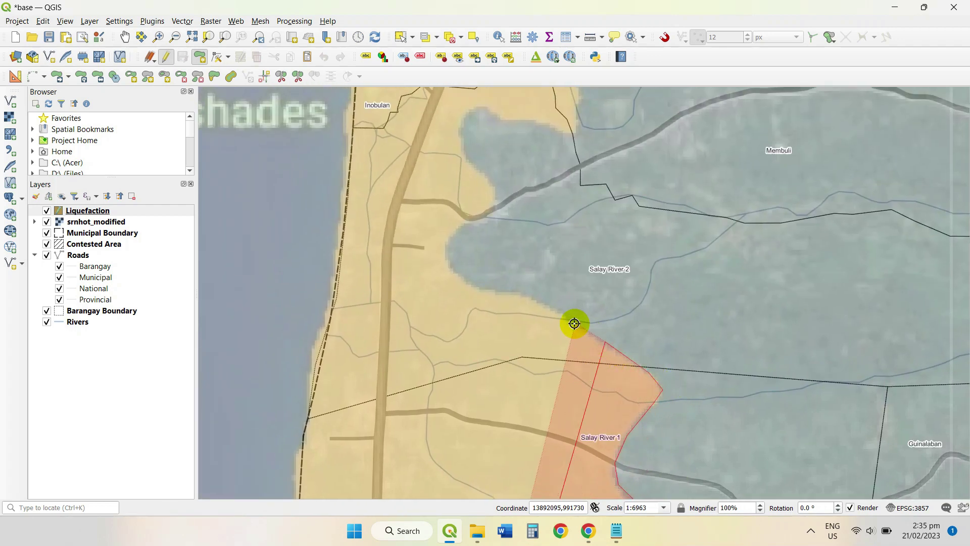
click(545, 303)
click(474, 285)
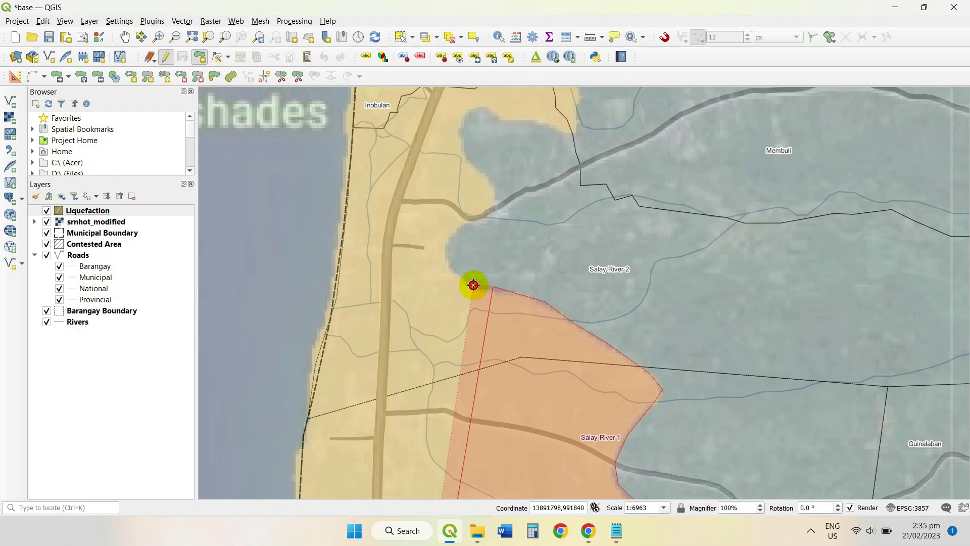
- Trace the zone's edge around the rounded notch in Salay River 2 up to the road bend
click(447, 262)
click(446, 243)
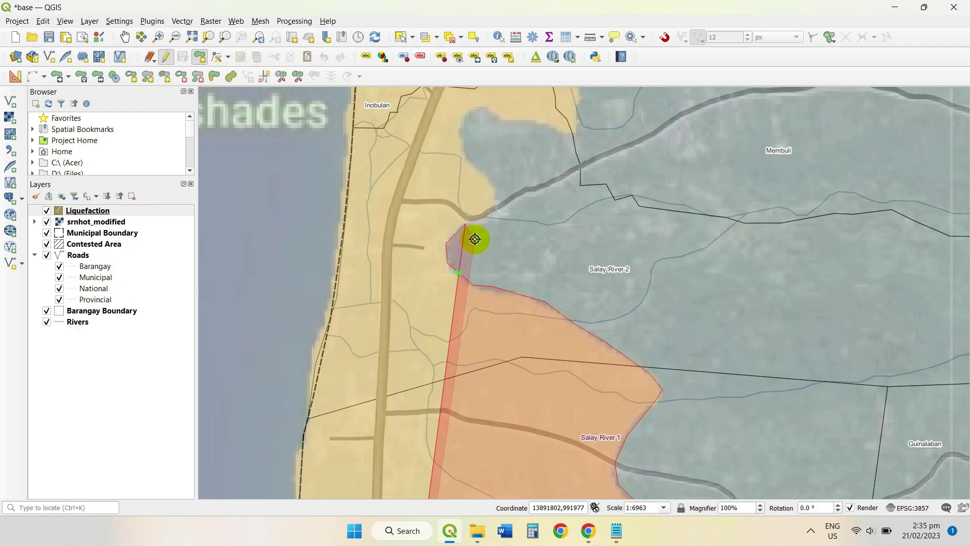
click(455, 234)
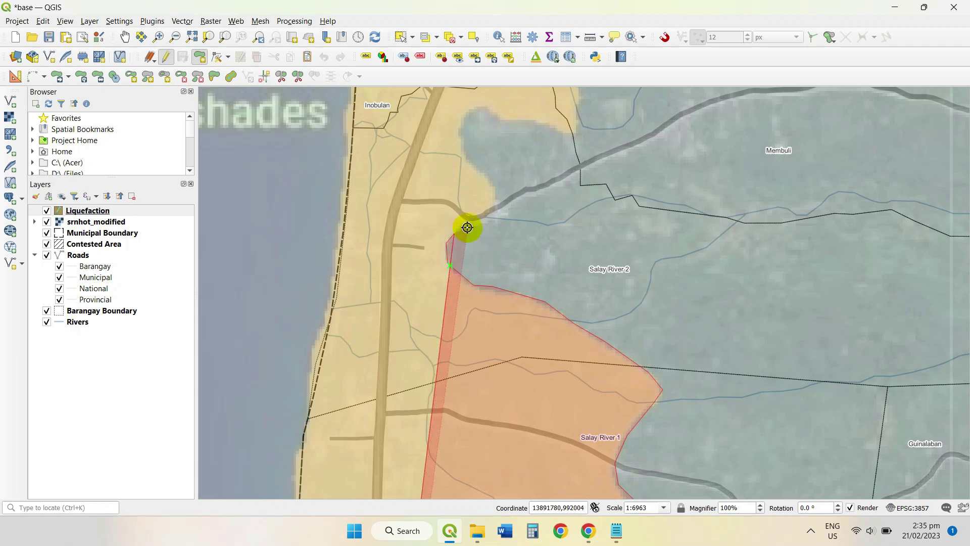
click(478, 220)
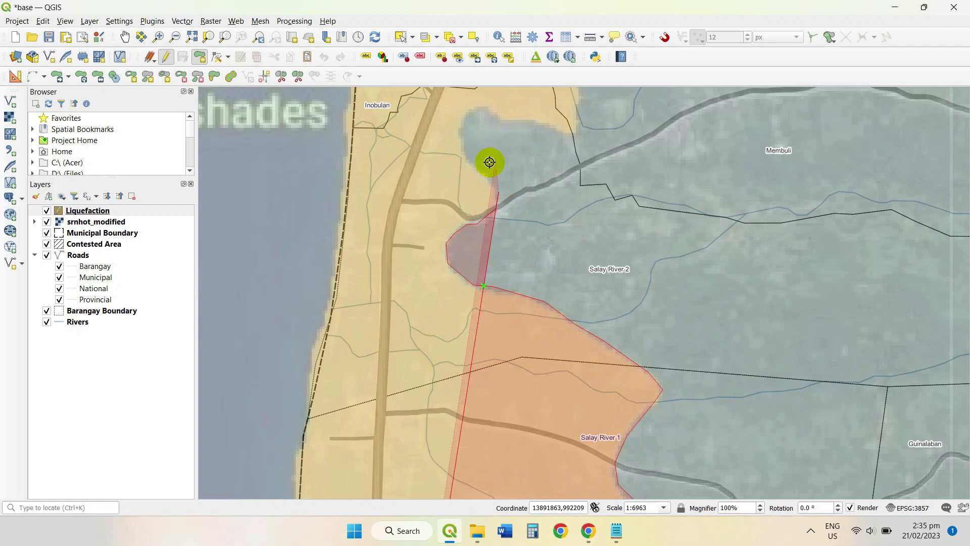
- Trace the liquefaction zone's edge around the notch north of the road in Salay River 2
drag(491, 165, 593, 354)
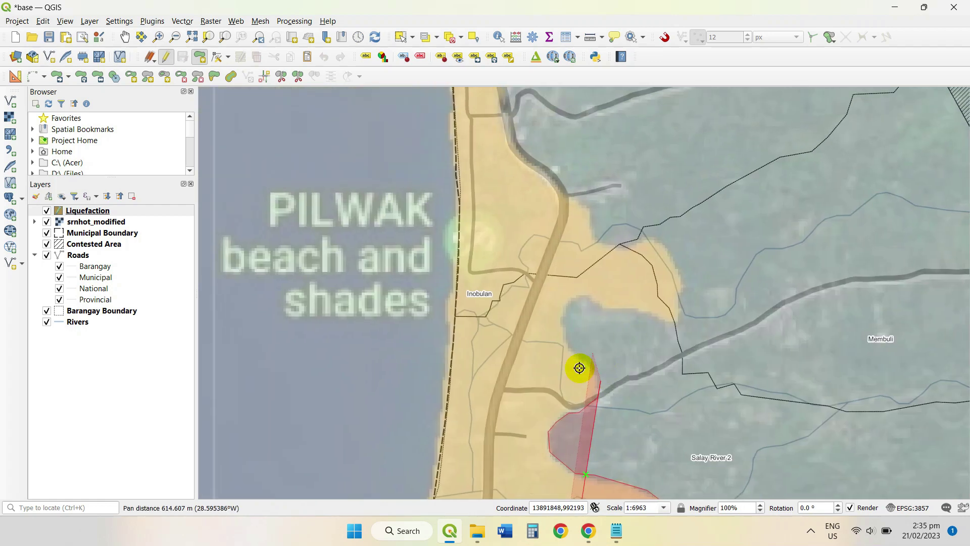
click(564, 334)
click(562, 320)
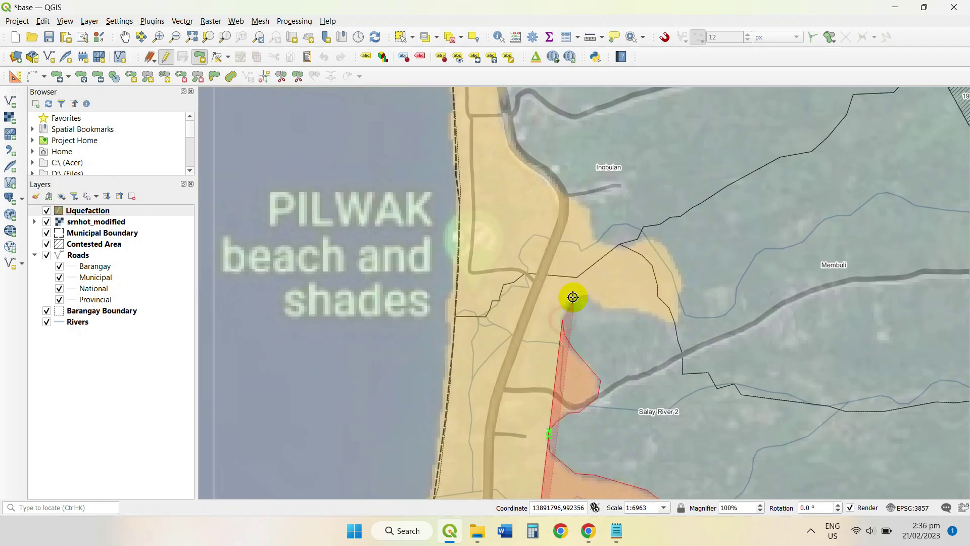
click(566, 305)
click(583, 297)
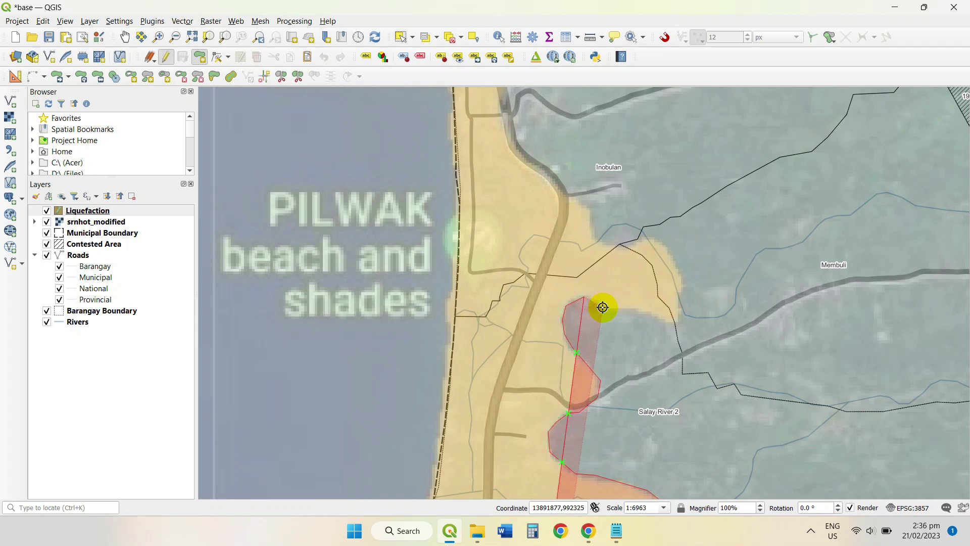
click(624, 308)
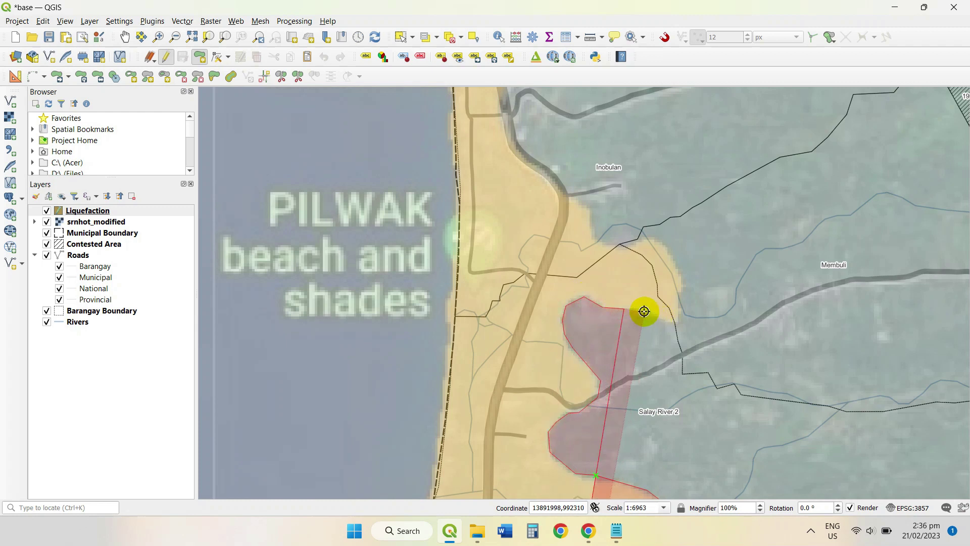
- Trace the zone's edge around the eastern lobe at the Membuli boundary and northwest to the main road in Inobulan
click(665, 321)
click(678, 321)
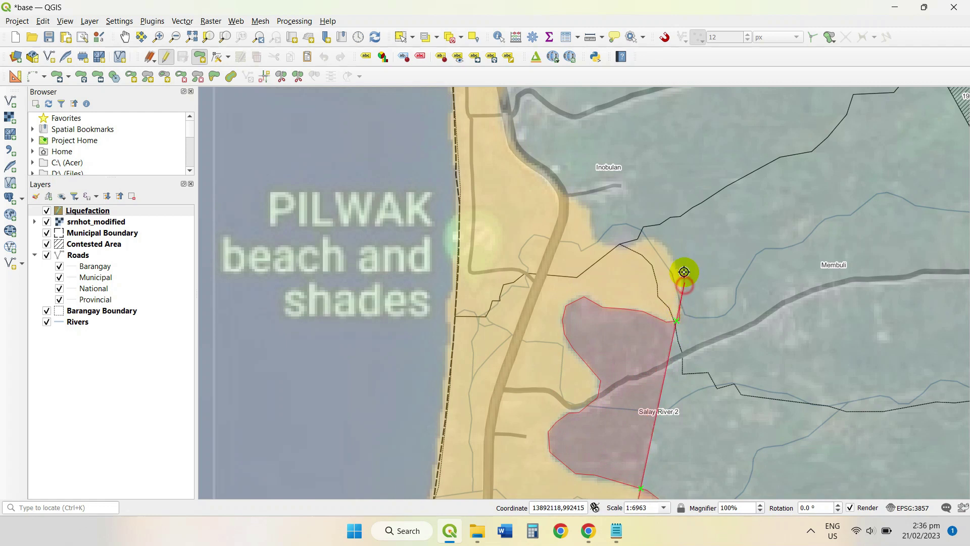
click(658, 238)
click(625, 248)
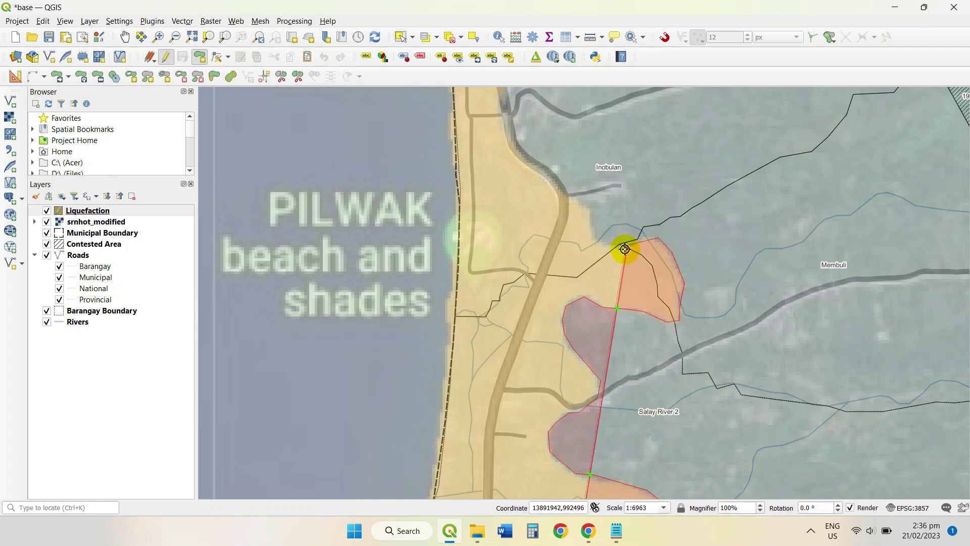
click(642, 239)
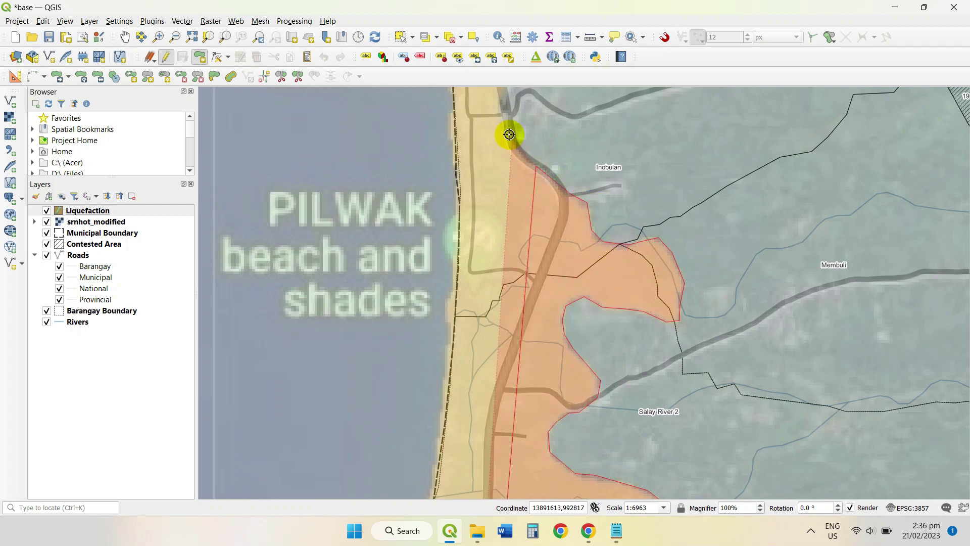
- Trace the zone's eastern edge north through Inobulan, around the bulges east of the main road, to the zone's northern tip
drag(517, 173, 520, 329)
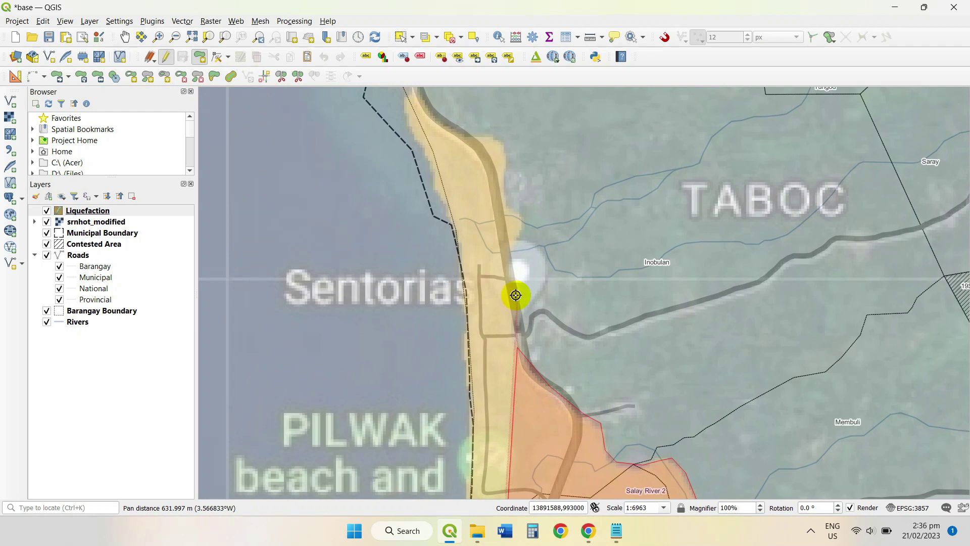
click(508, 265)
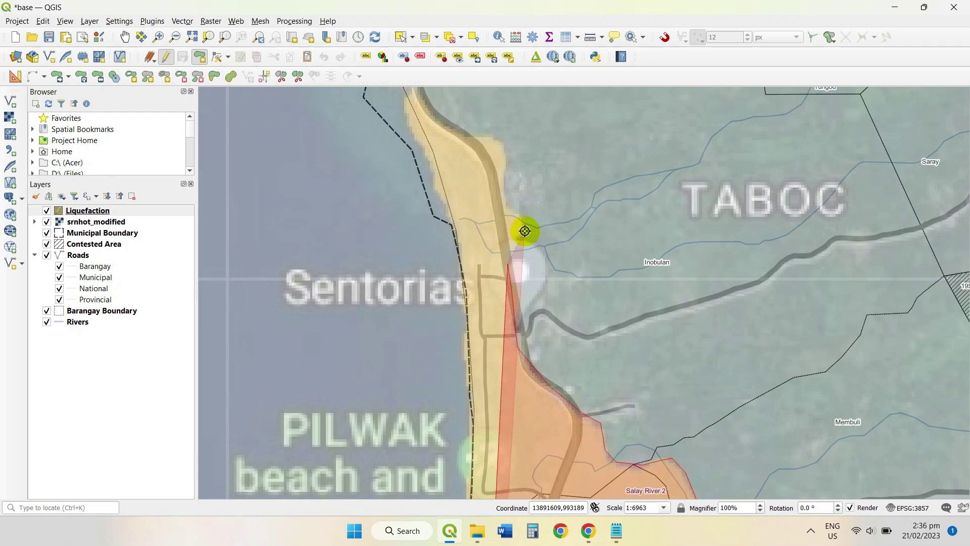
click(505, 197)
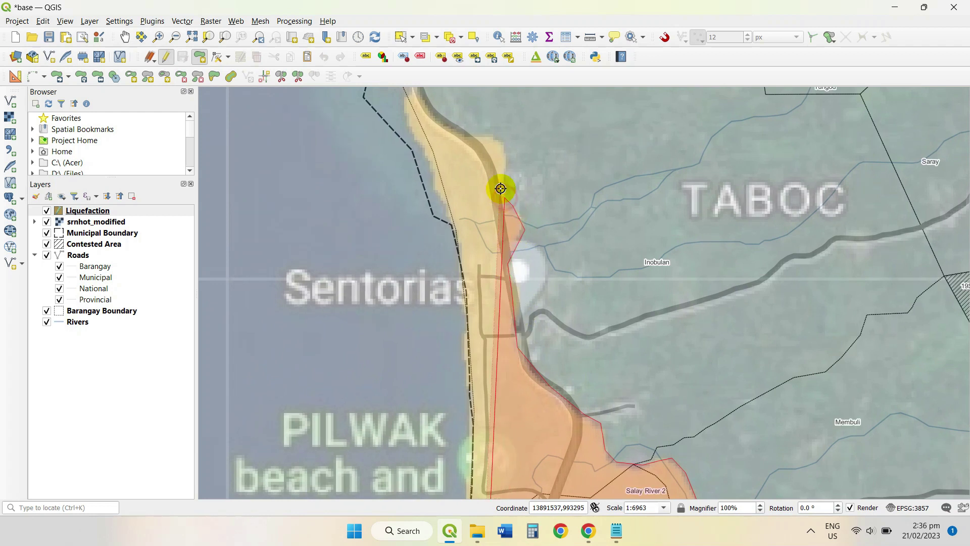
click(500, 141)
click(477, 135)
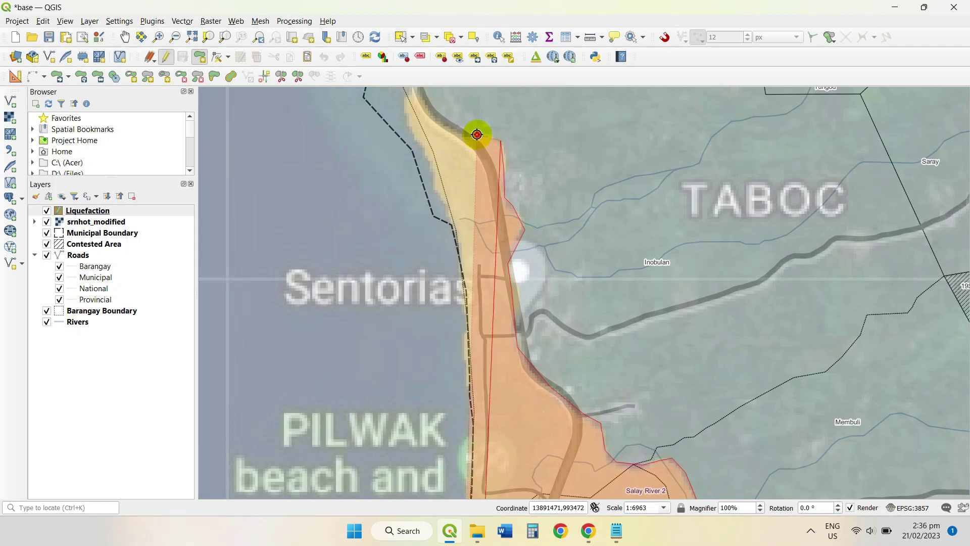
drag(433, 134, 505, 359)
click(486, 321)
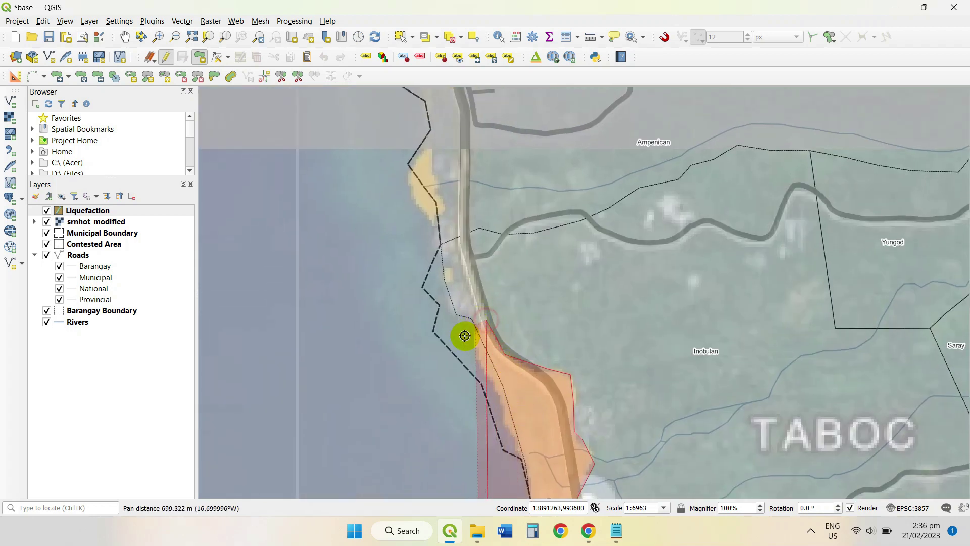
- Turn the polygon around the northern tip and trace the Inobulan coastline south toward the Sentorias label
click(469, 337)
click(481, 373)
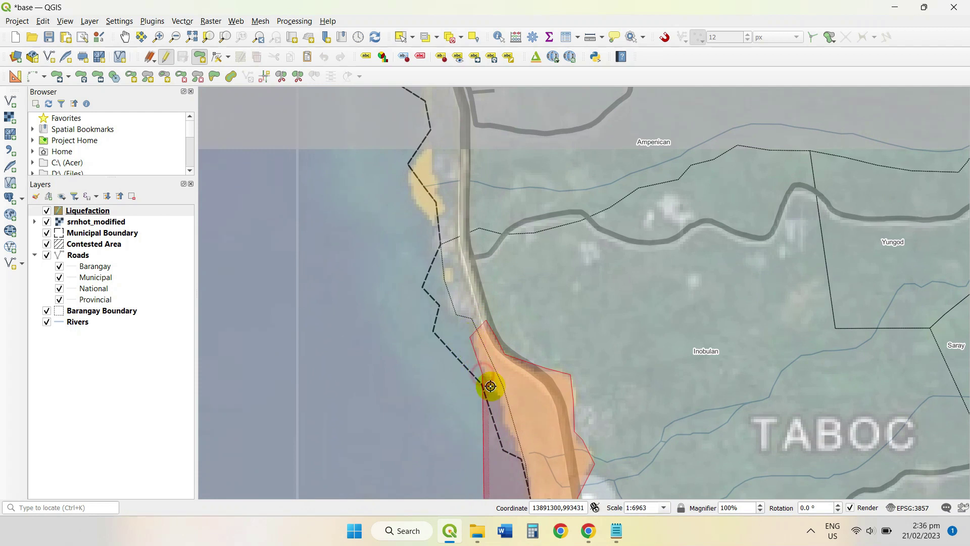
click(508, 410)
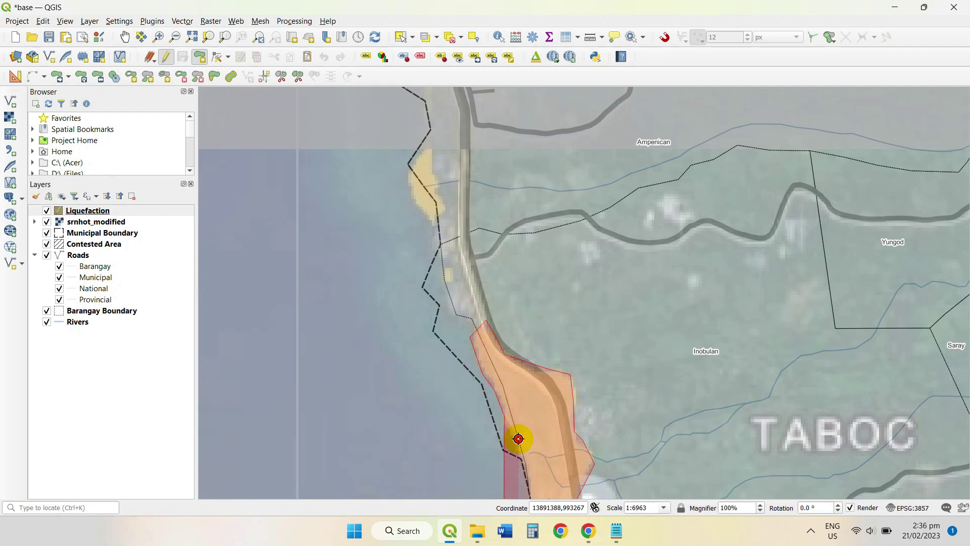
click(518, 439)
drag(535, 474, 573, 285)
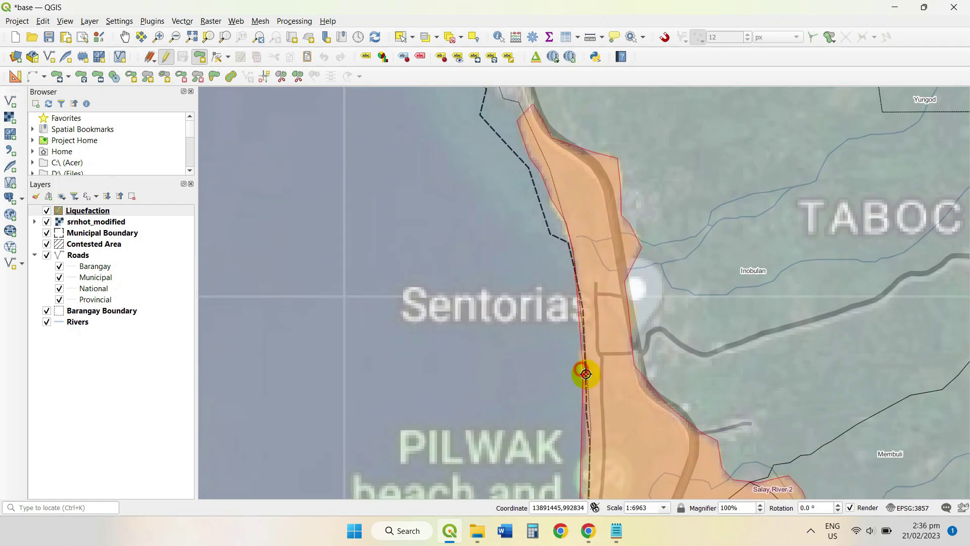
- Trace the zone's coastal edge south past PILWAK beach and along Salay River 2 into Salay River 1
drag(589, 442, 584, 219)
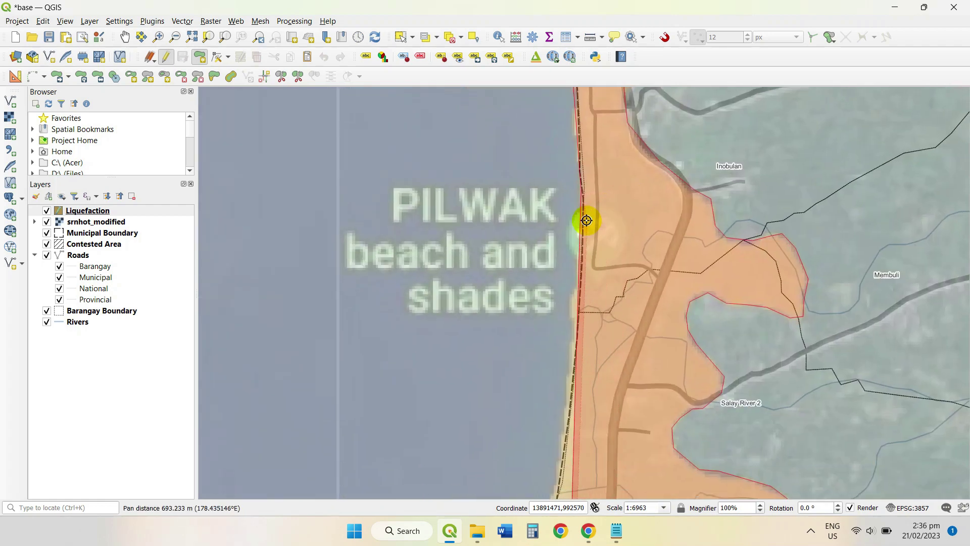
click(575, 324)
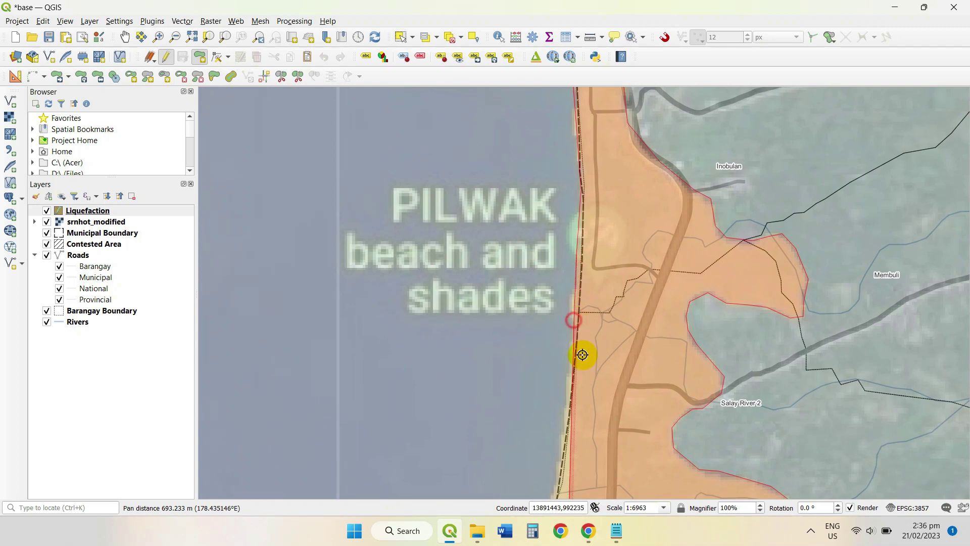
click(562, 423)
drag(594, 432, 688, 70)
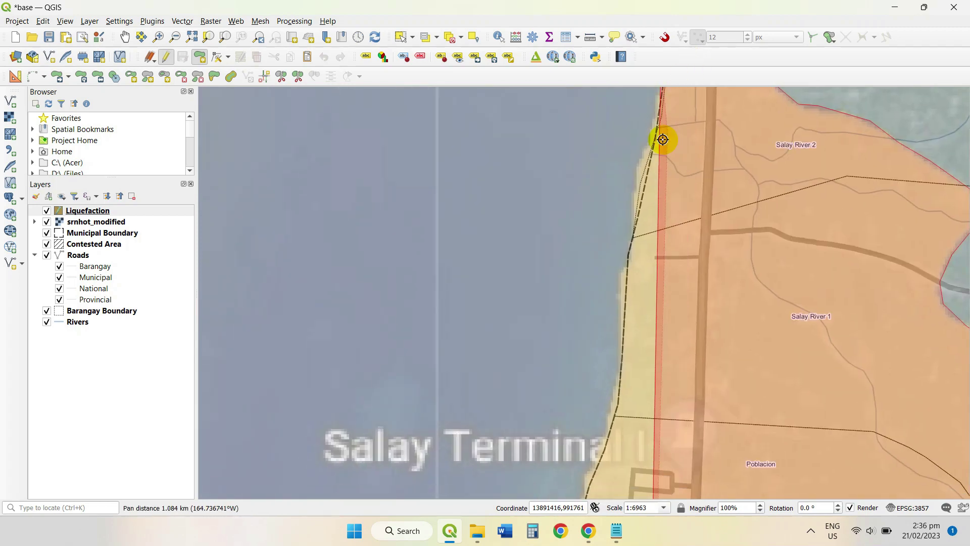
click(645, 185)
click(620, 292)
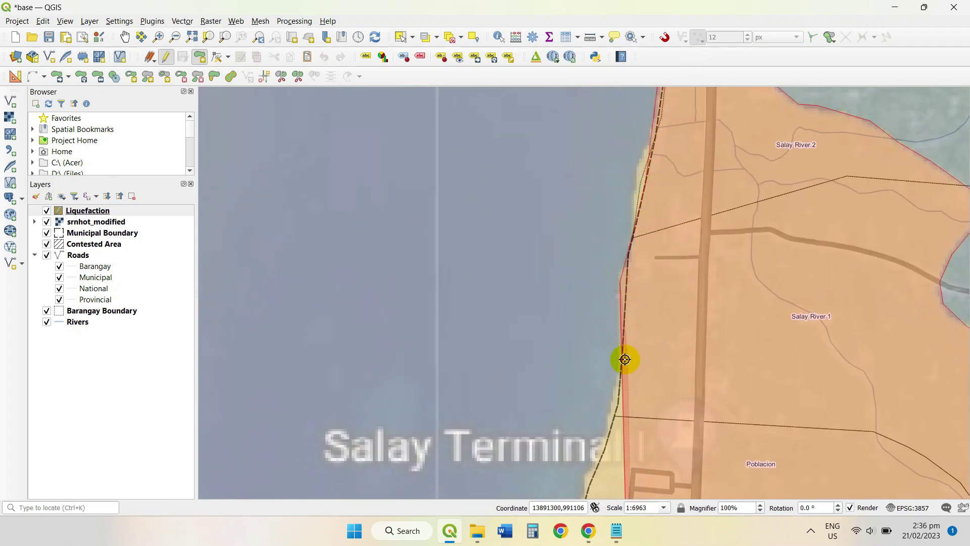
- Trace the Poblacion coastline south past Salay Terminal and around the small projection beside Salay Community College
drag(621, 448, 693, 193)
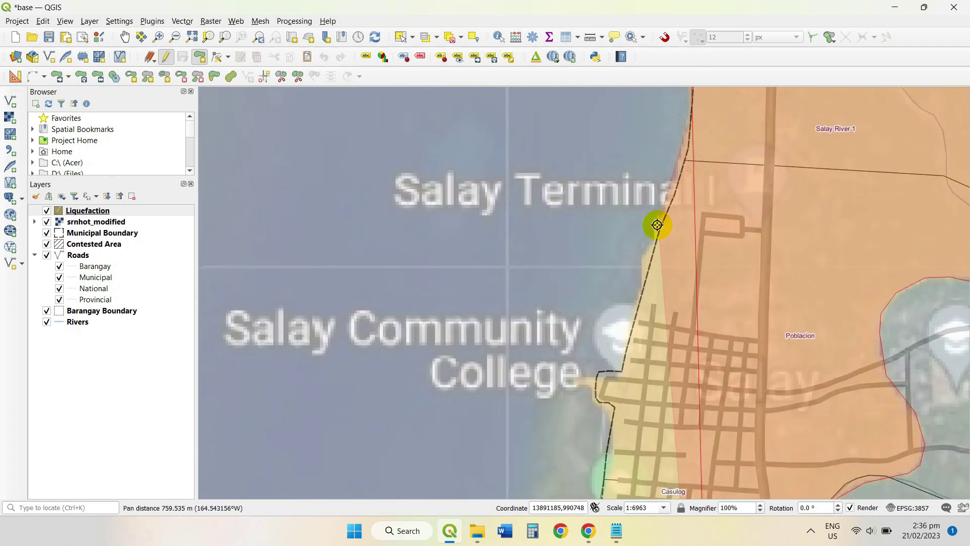
click(639, 295)
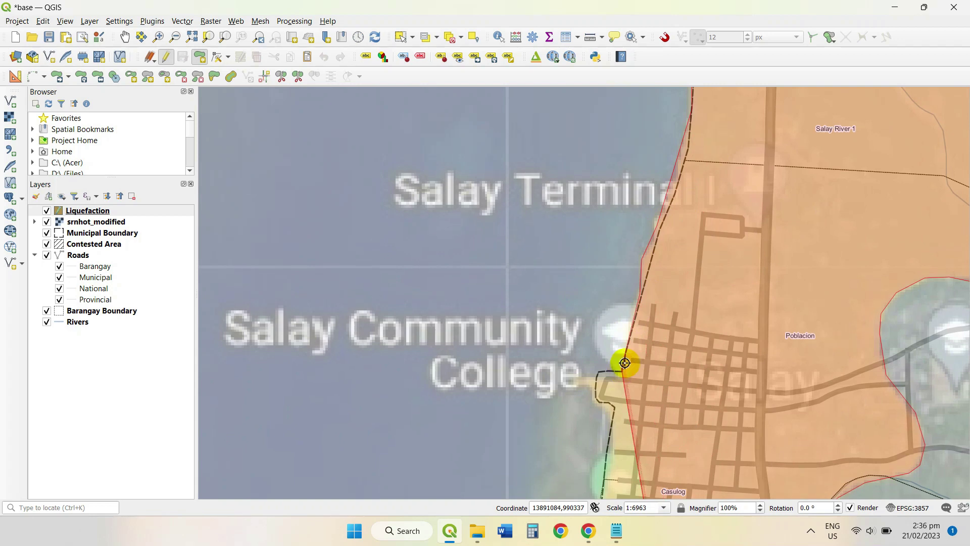
click(622, 371)
click(599, 372)
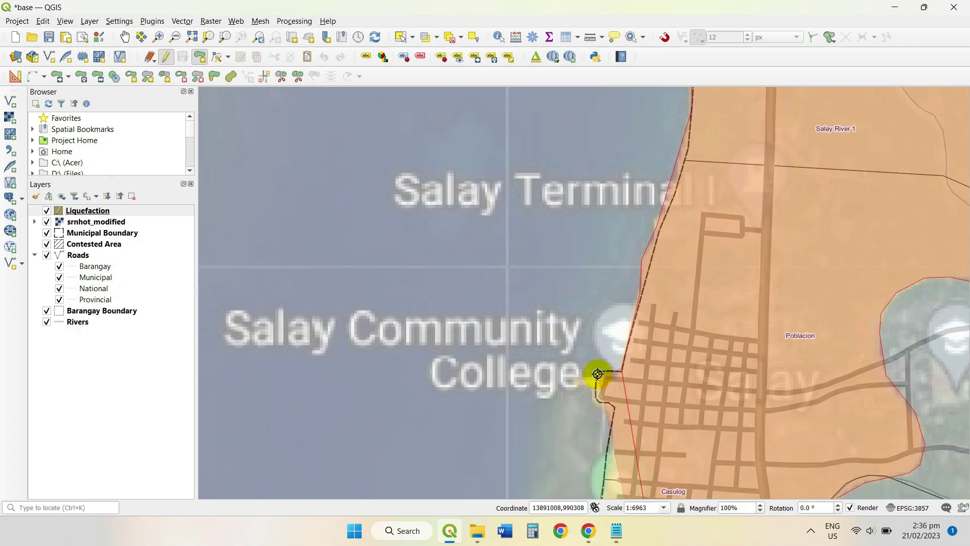
click(592, 400)
click(612, 414)
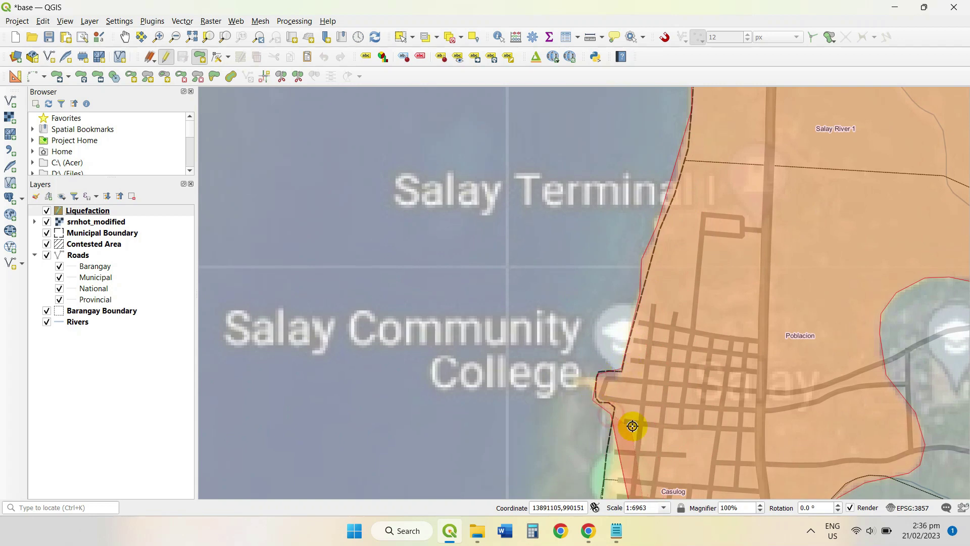
- Continue the polygon along the shoreline from Poblacion south into Casulog, following the street grid's seaward side
drag(632, 427, 721, 138)
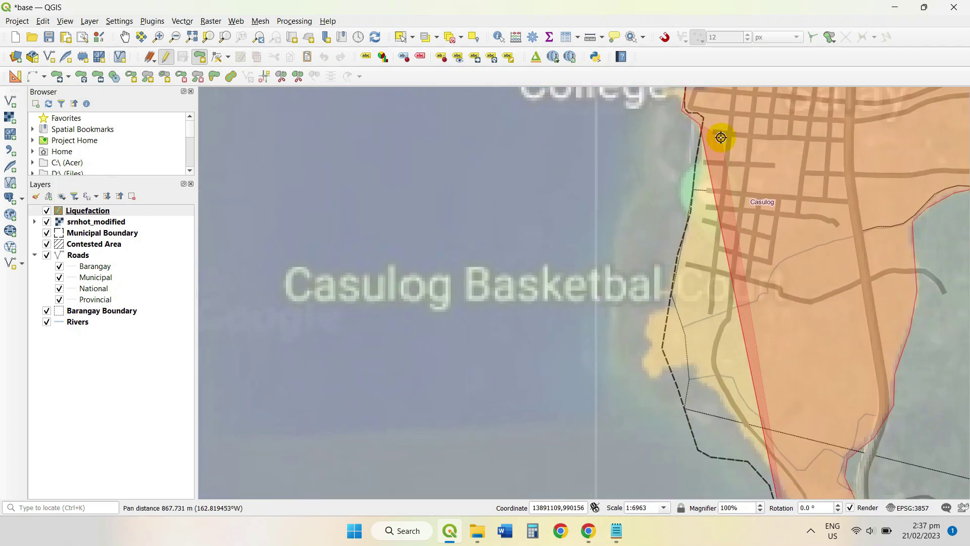
click(701, 171)
click(678, 250)
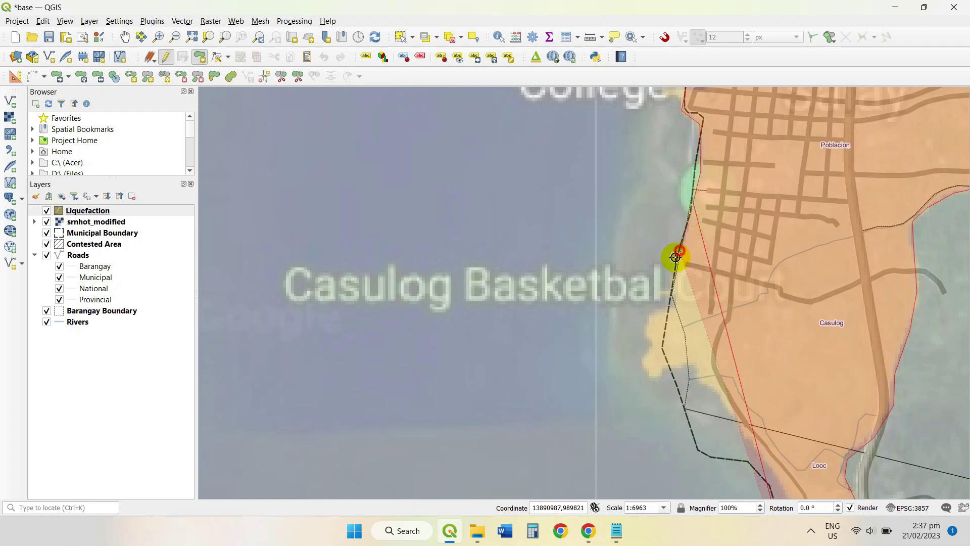
- Trace the zone's edge around the small headland that juts into the sea south of Casulog Basketball Court
click(651, 312)
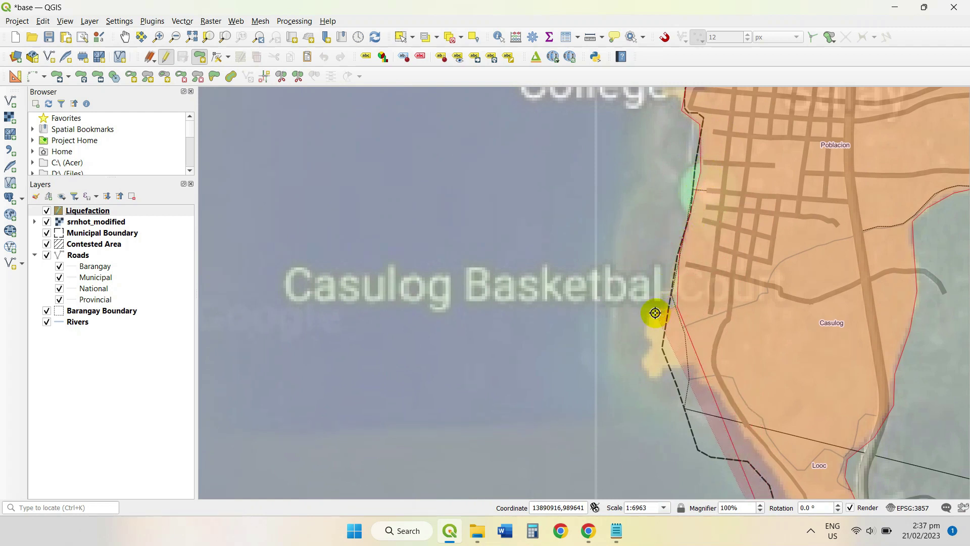
click(644, 338)
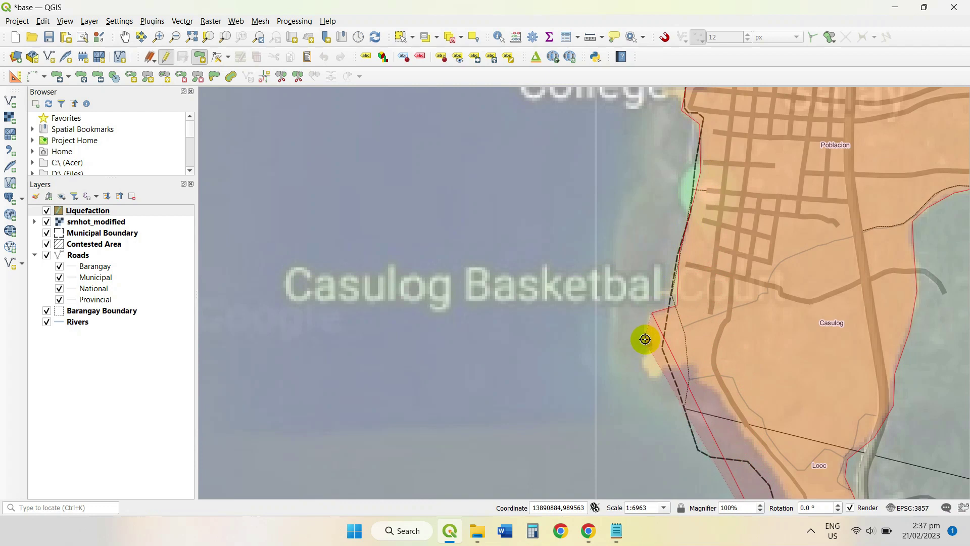
click(642, 365)
click(655, 381)
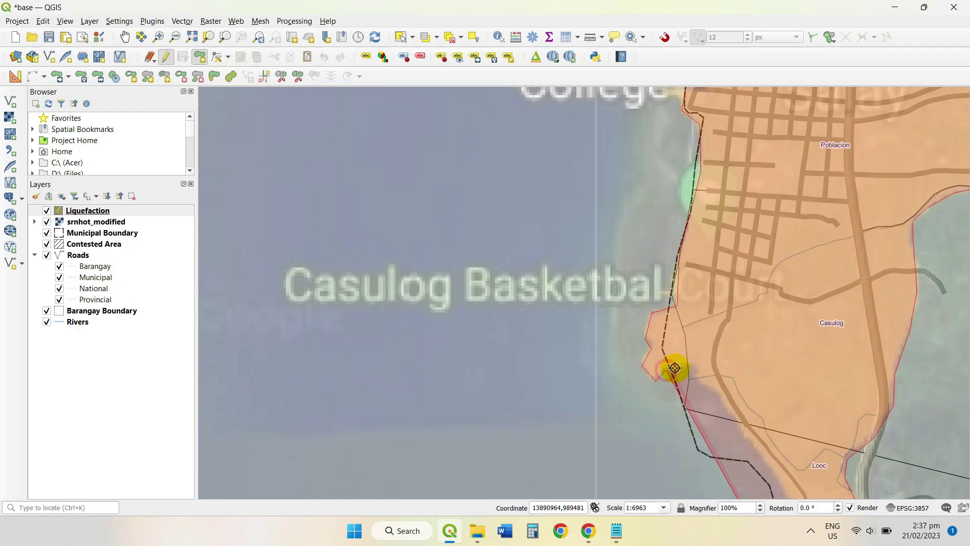
click(673, 367)
click(698, 382)
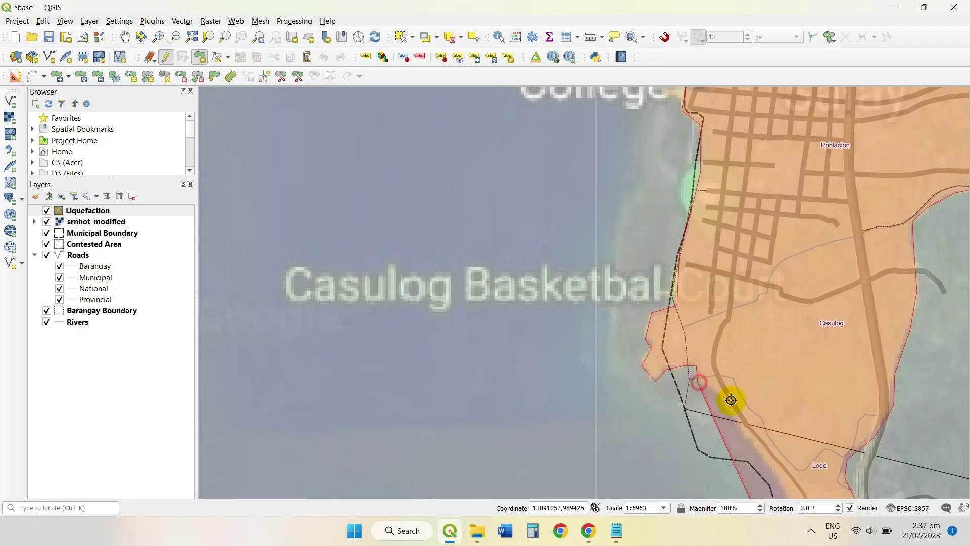
- Trace the zone's southwestern edge from Casulog through Looc back toward the polygon's starting point
click(726, 406)
click(747, 434)
mouse_move(748, 435)
mouse_down()
mouse_move(773, 392)
mouse_move(692, 156)
mouse_up()
click(685, 182)
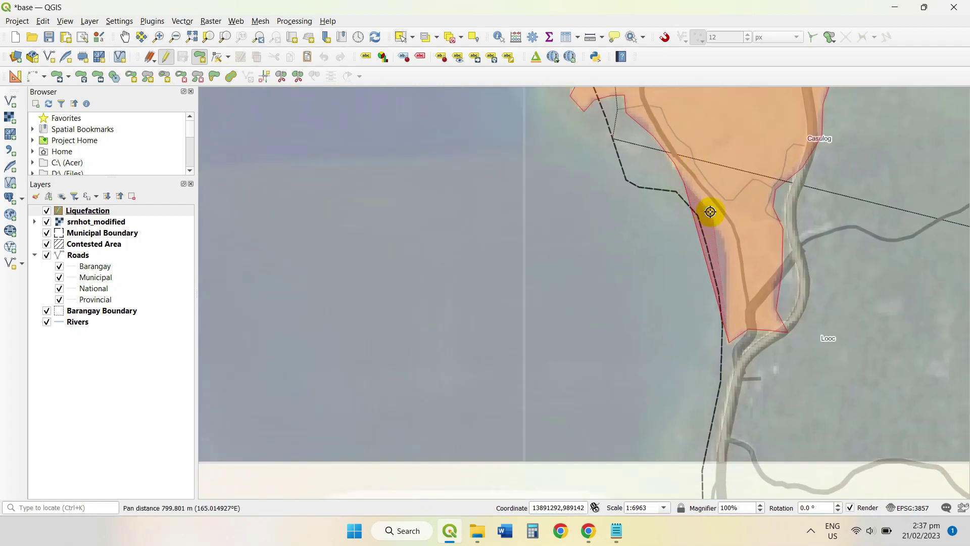
click(709, 212)
click(725, 245)
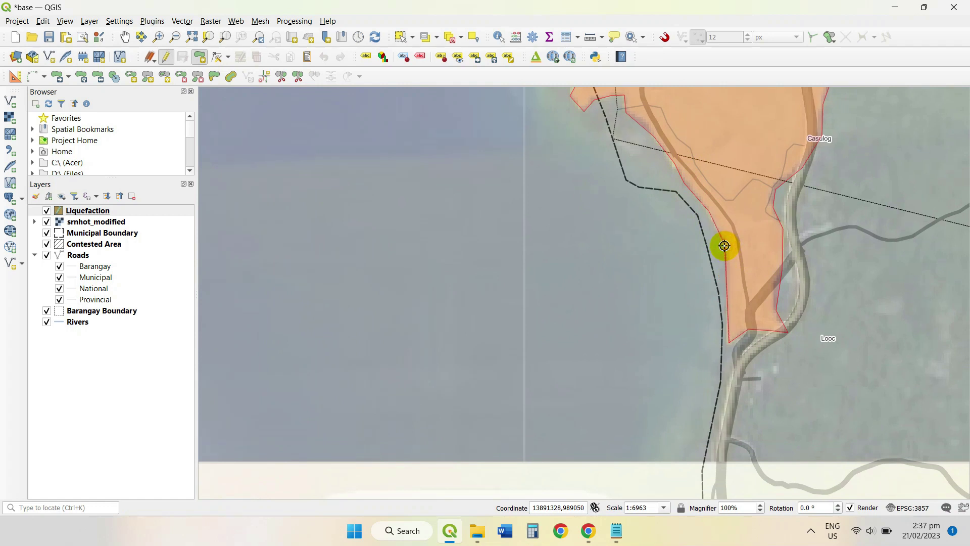
- Finish the liquefaction polygon and save the feature with its Area attribute set to "affected"
right_click(724, 246)
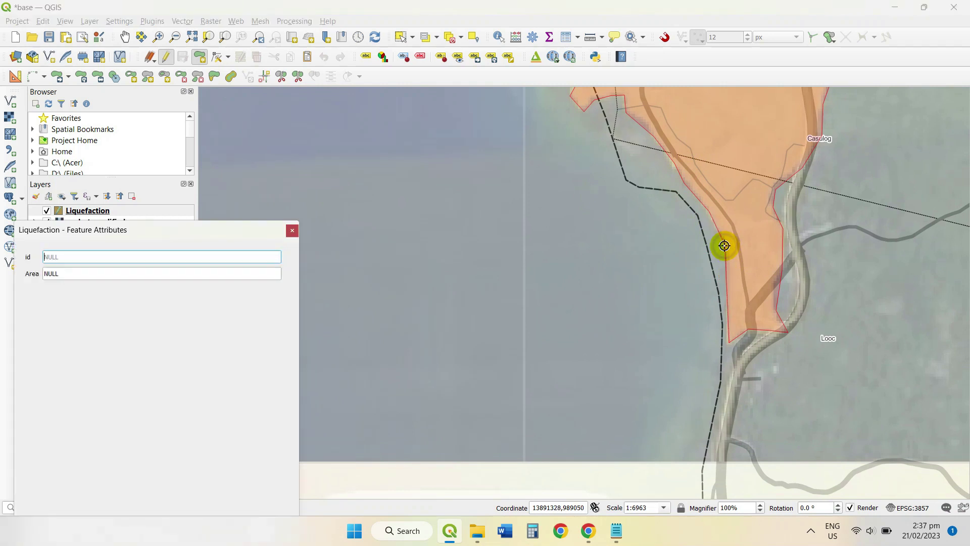
click(81, 273)
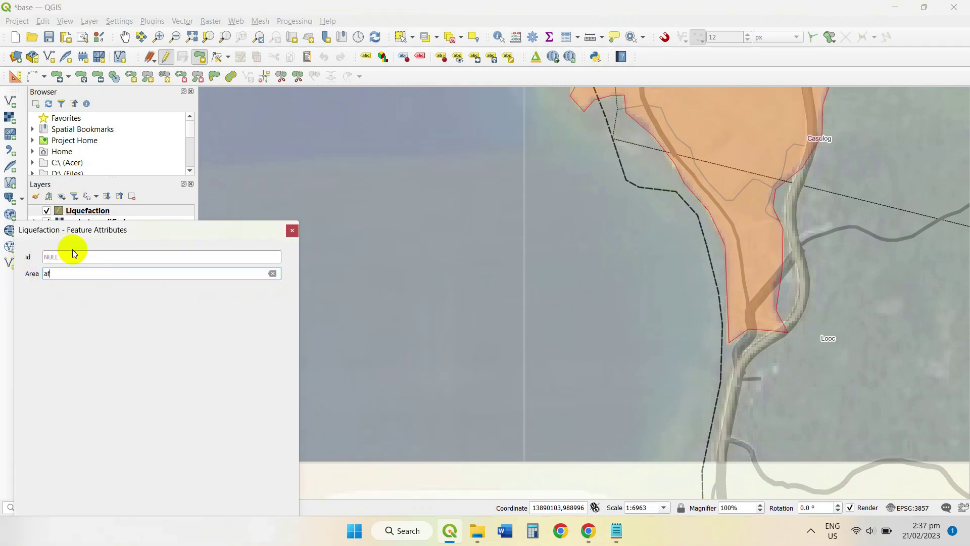
text(affected)
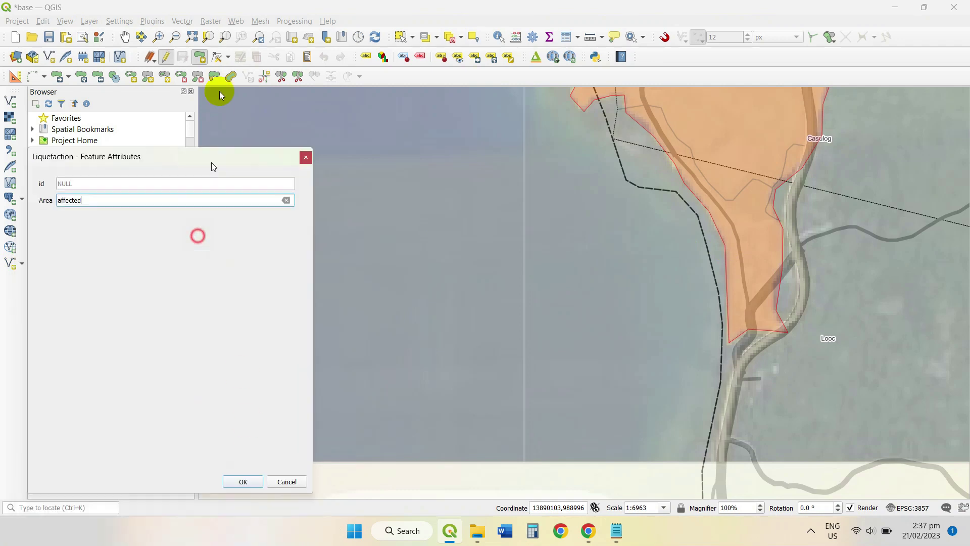
click(248, 405)
scroll(630, 286, down, 2)
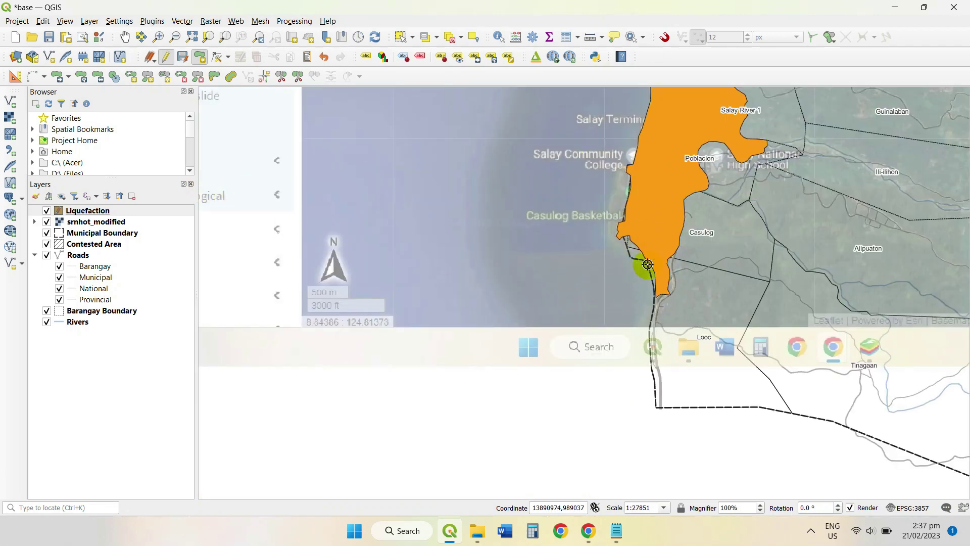
- Examine the whole Liquefaction polygon over the base map with the srnhot_modified raster temporarily hidden, and turn the raster back on
drag(671, 231, 558, 348)
scroll(532, 307, down, 1)
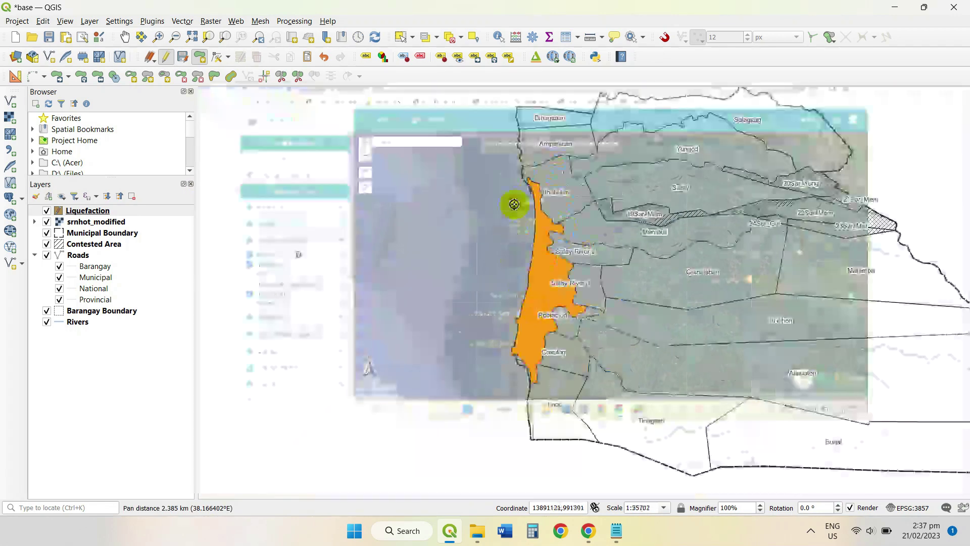
click(46, 221)
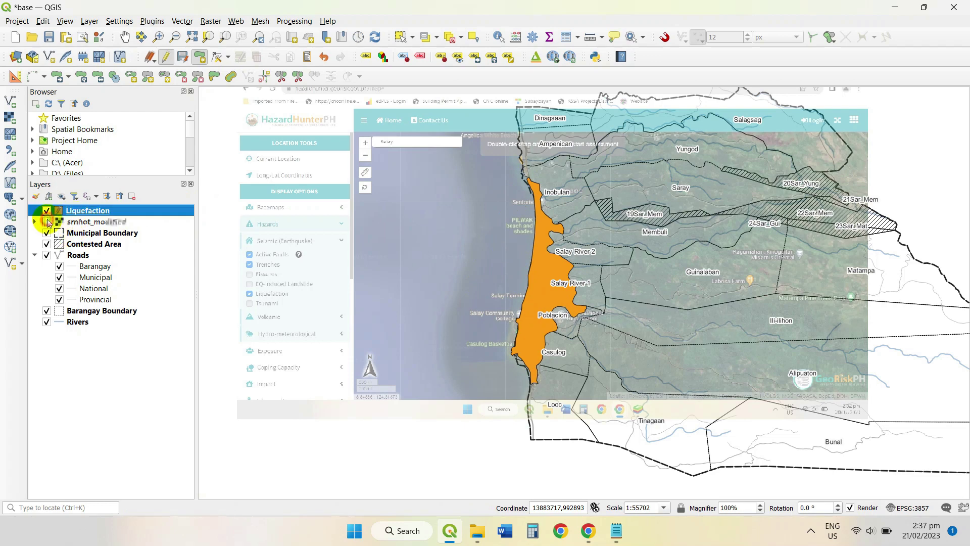
scroll(566, 279, up, 1)
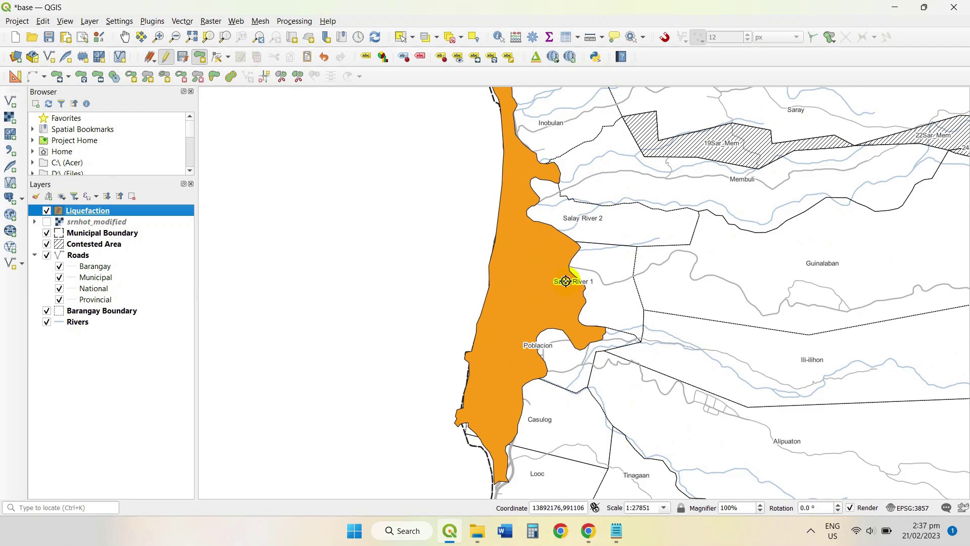
scroll(565, 279, down, 1)
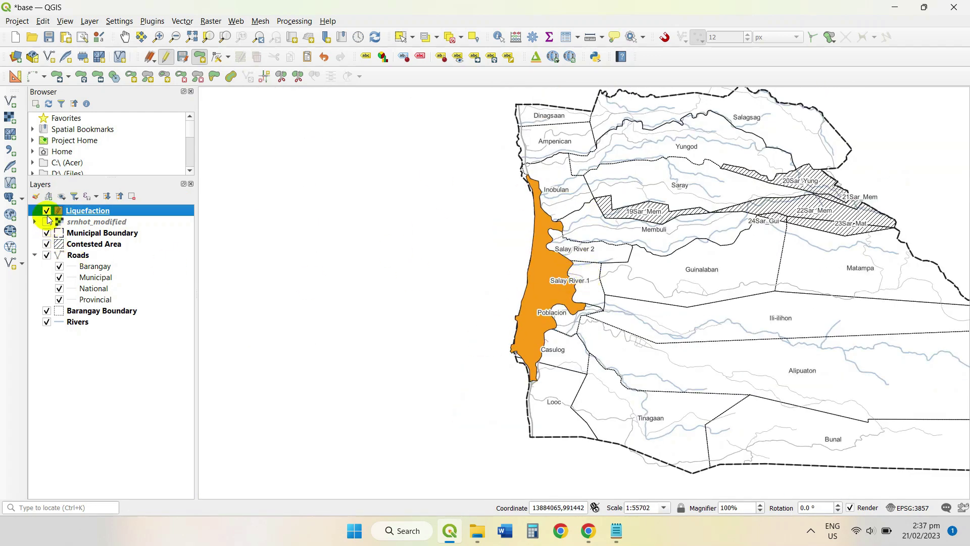
click(46, 222)
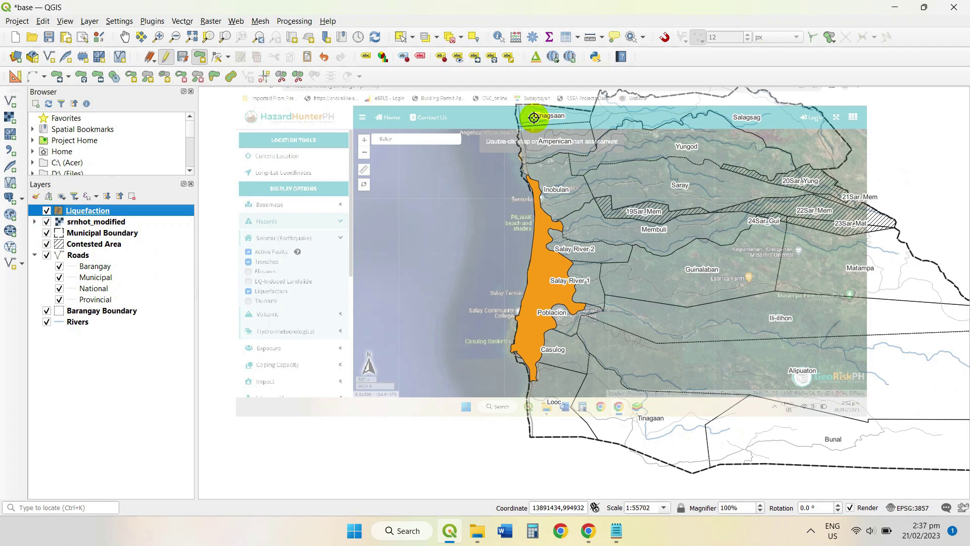
drag(534, 118, 523, 165)
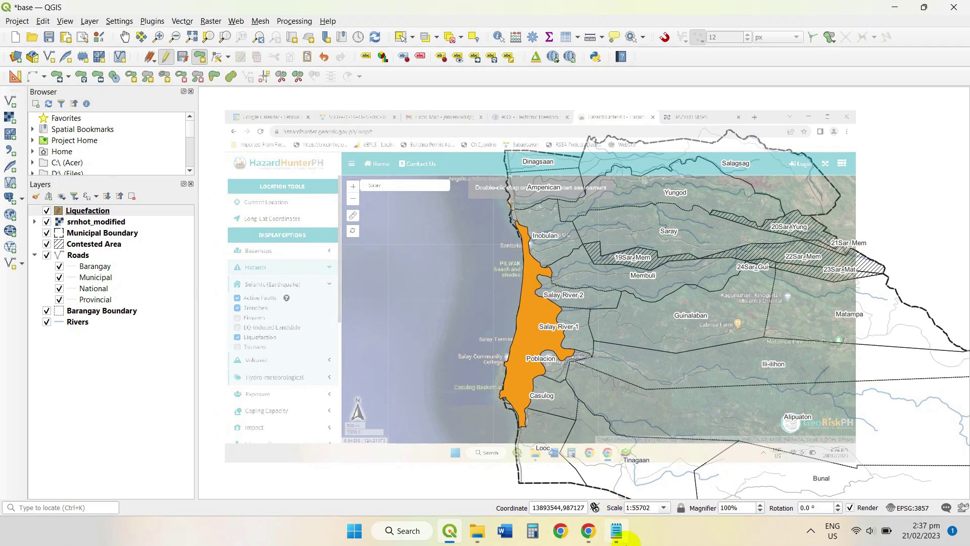
mouse_move(627, 543)
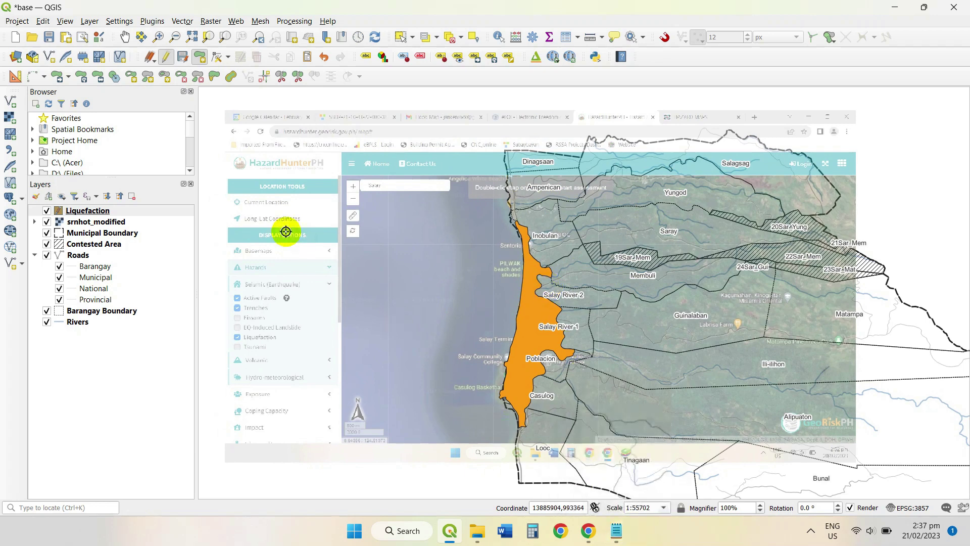